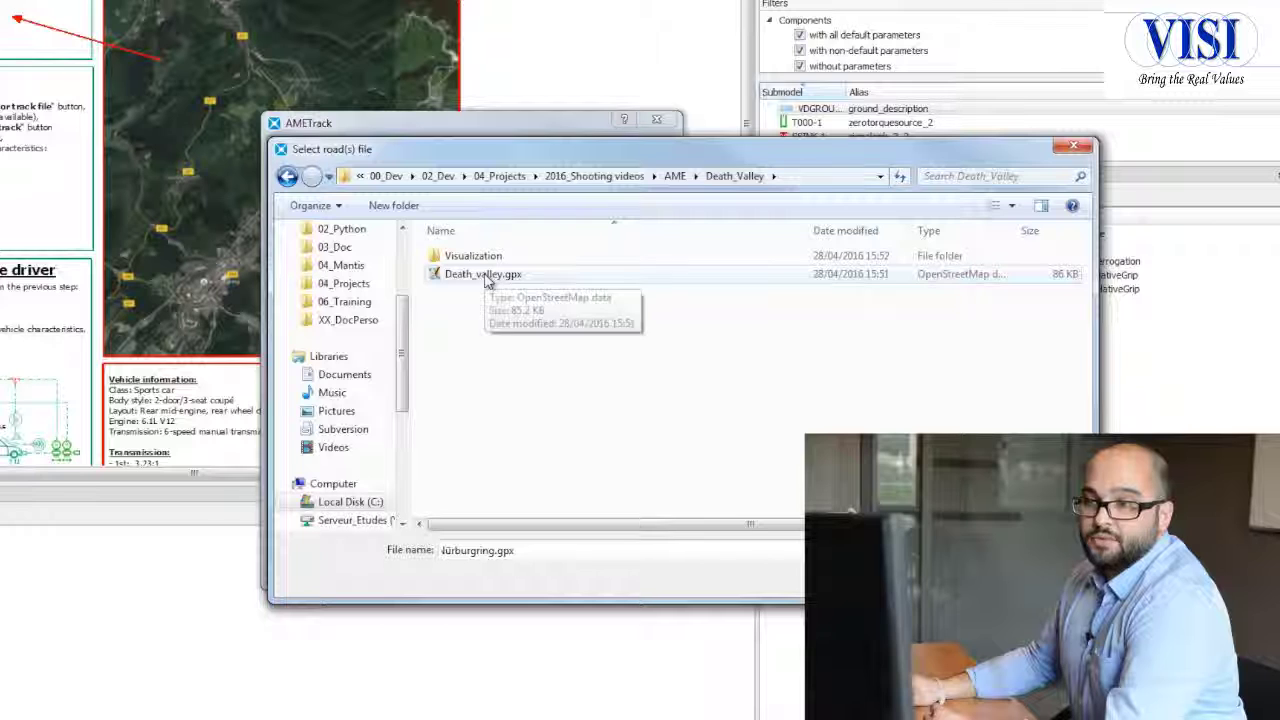
Step: Generate the 3D ground mesh in AMETrack from the road file Death_valley.gpx, with the Death_Valley folder as output directory
double_click(487, 283)
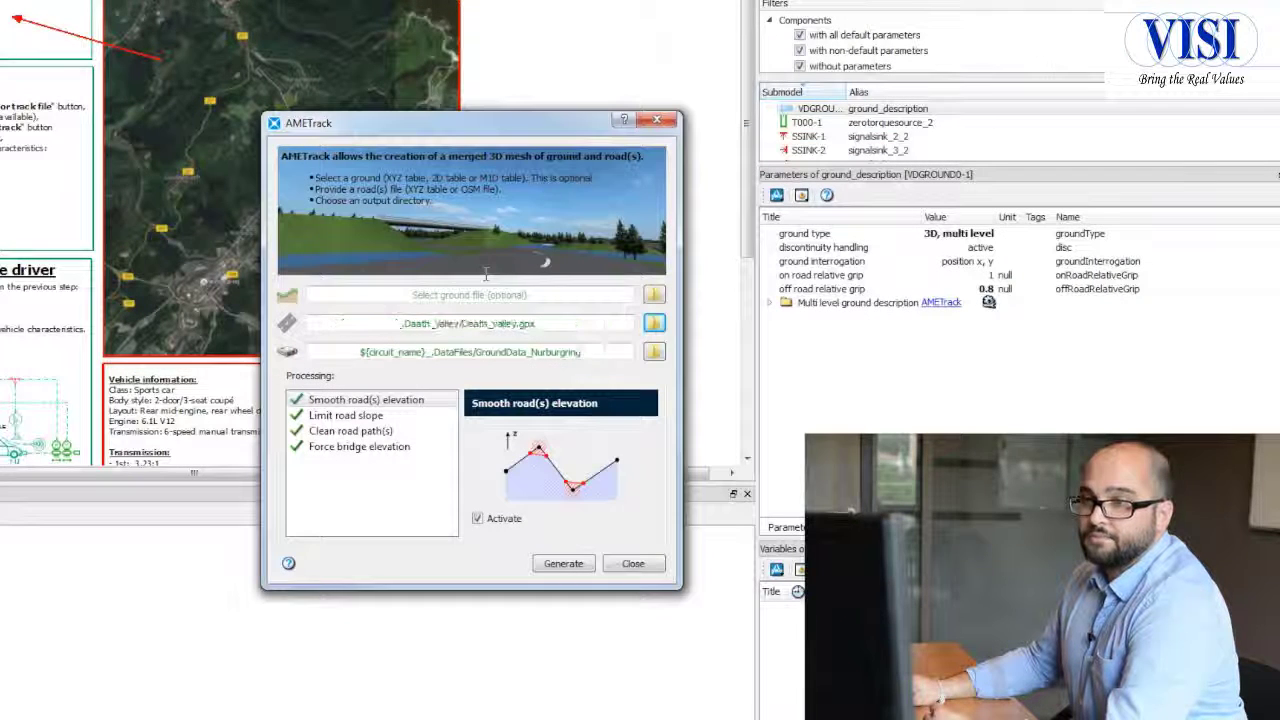
click(654, 352)
double_click(489, 275)
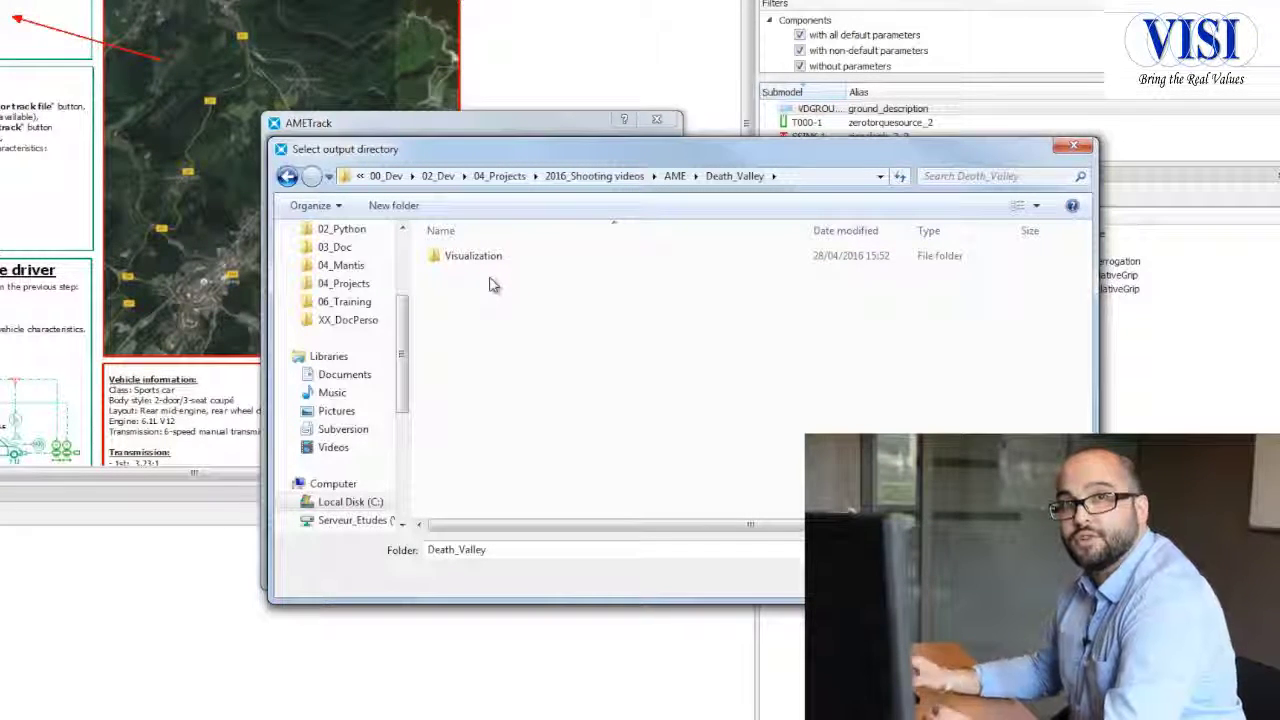
click(953, 578)
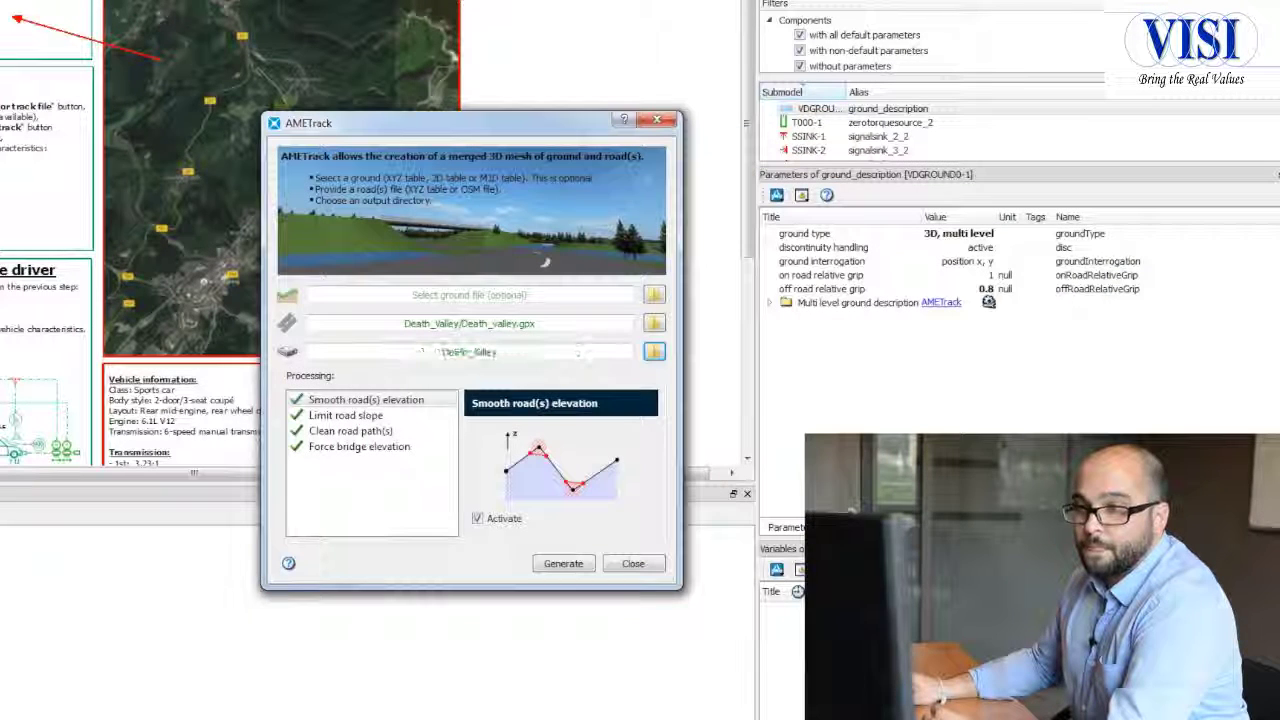
click(563, 564)
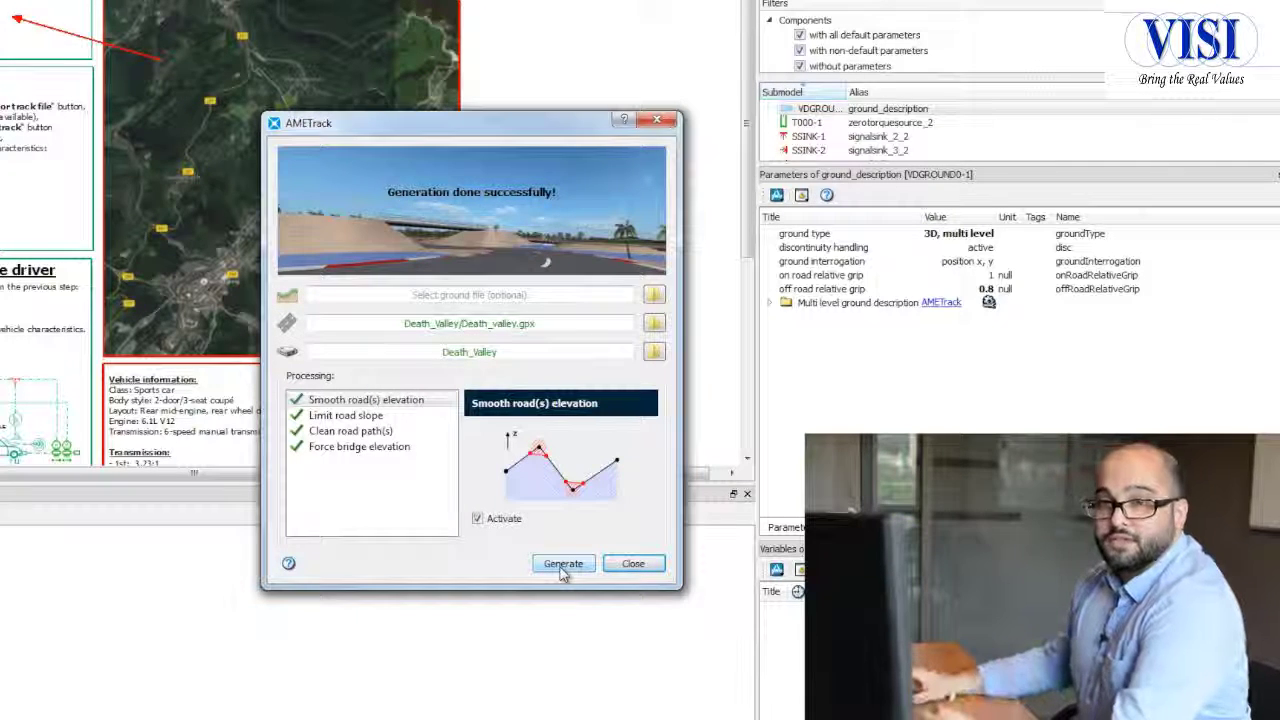
click(645, 564)
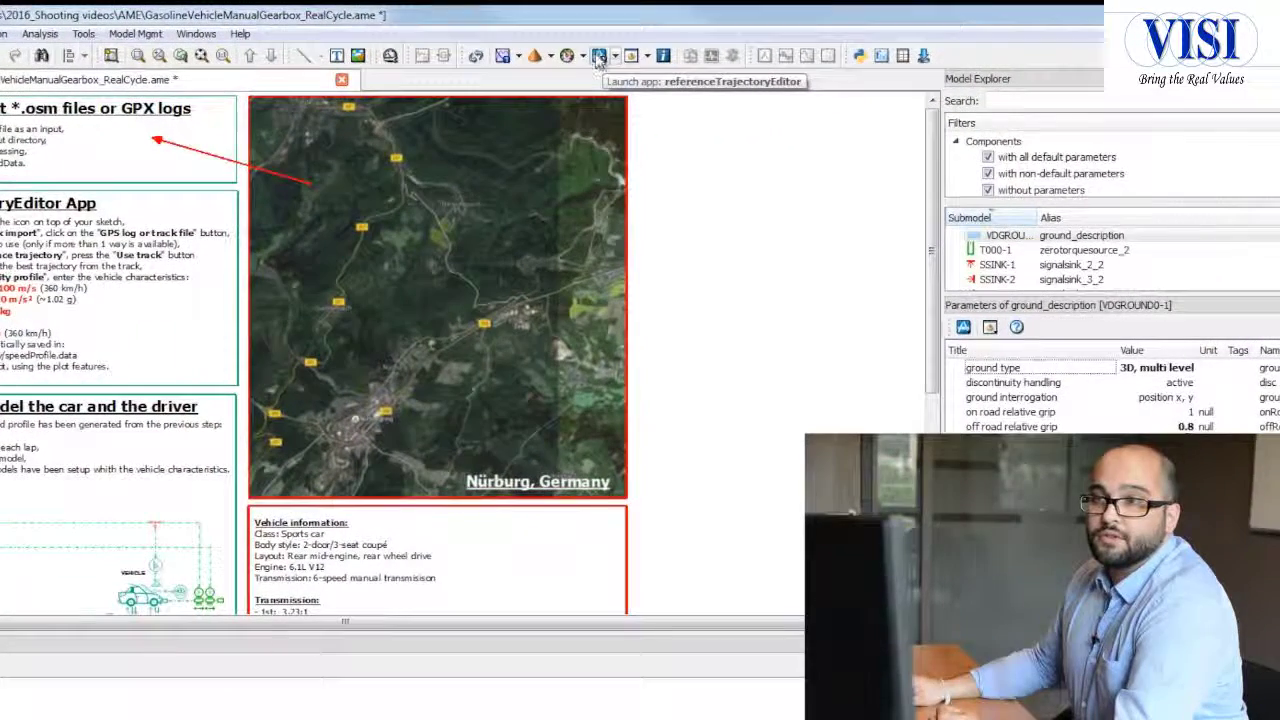
Step: Launch the referenceTrajectoryEditor app, import way1.data from the Death_Valley folder as the track, and display its reference trajectory
click(599, 58)
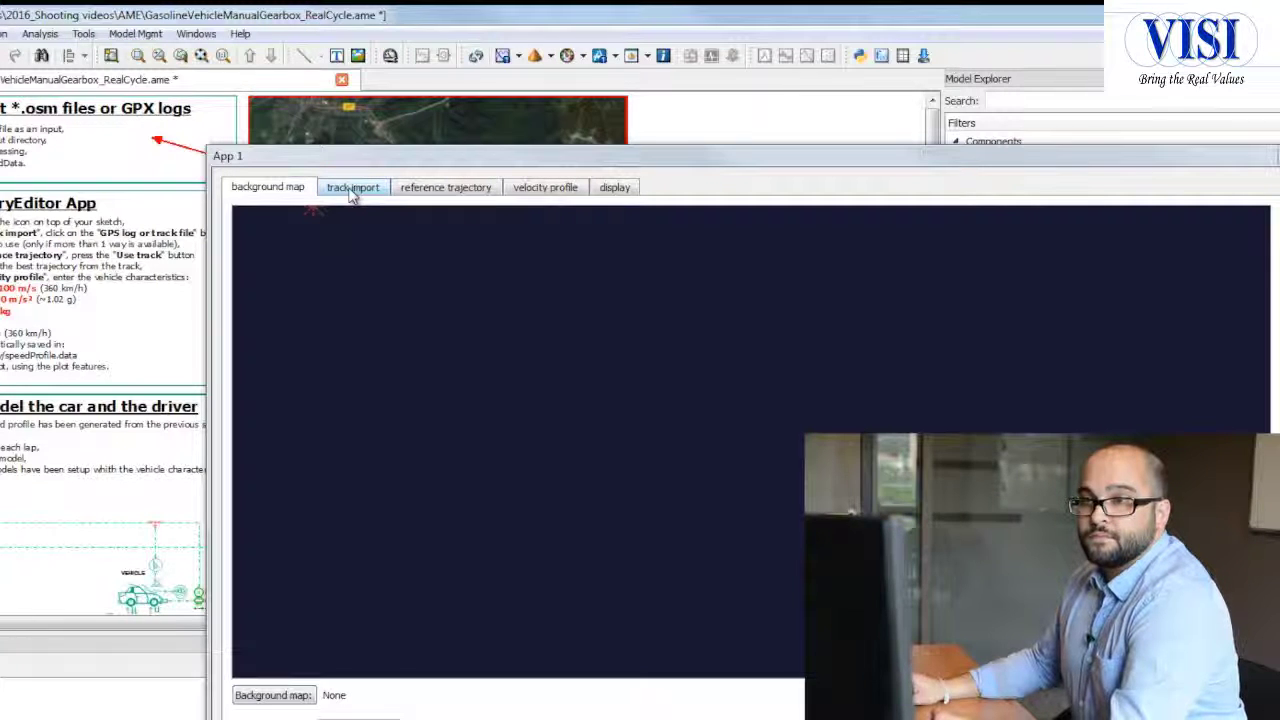
click(352, 188)
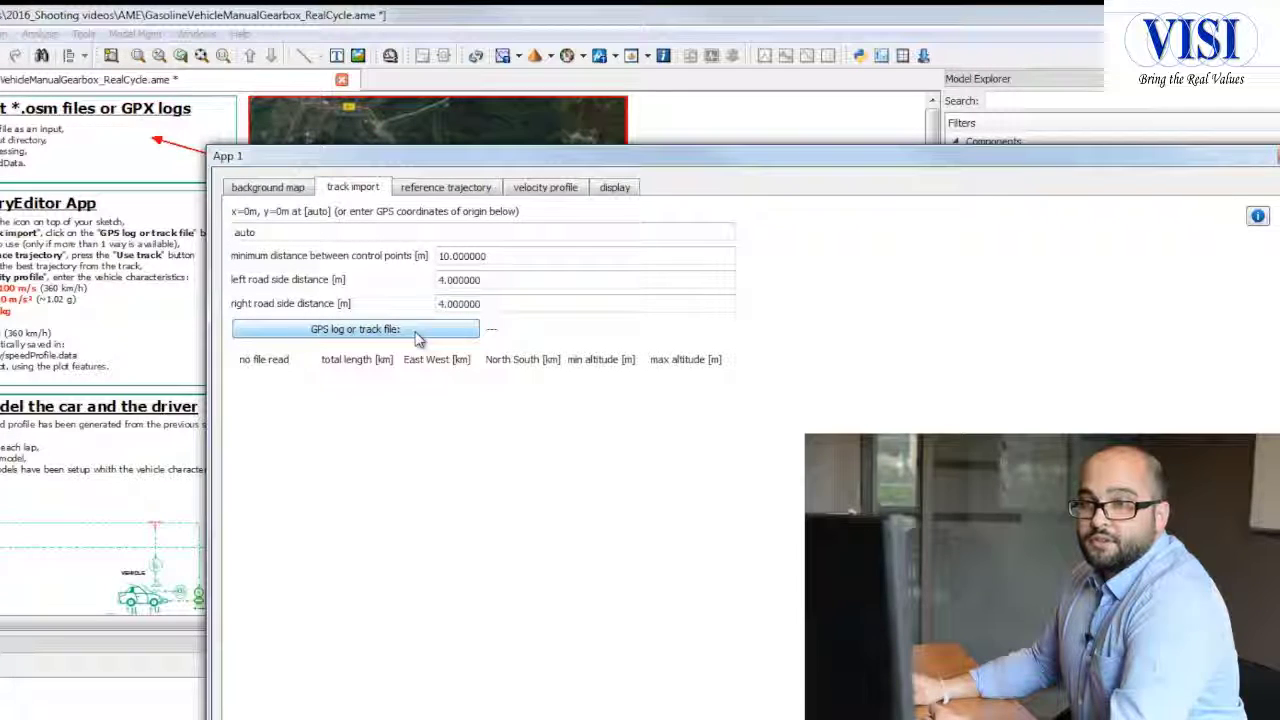
click(418, 335)
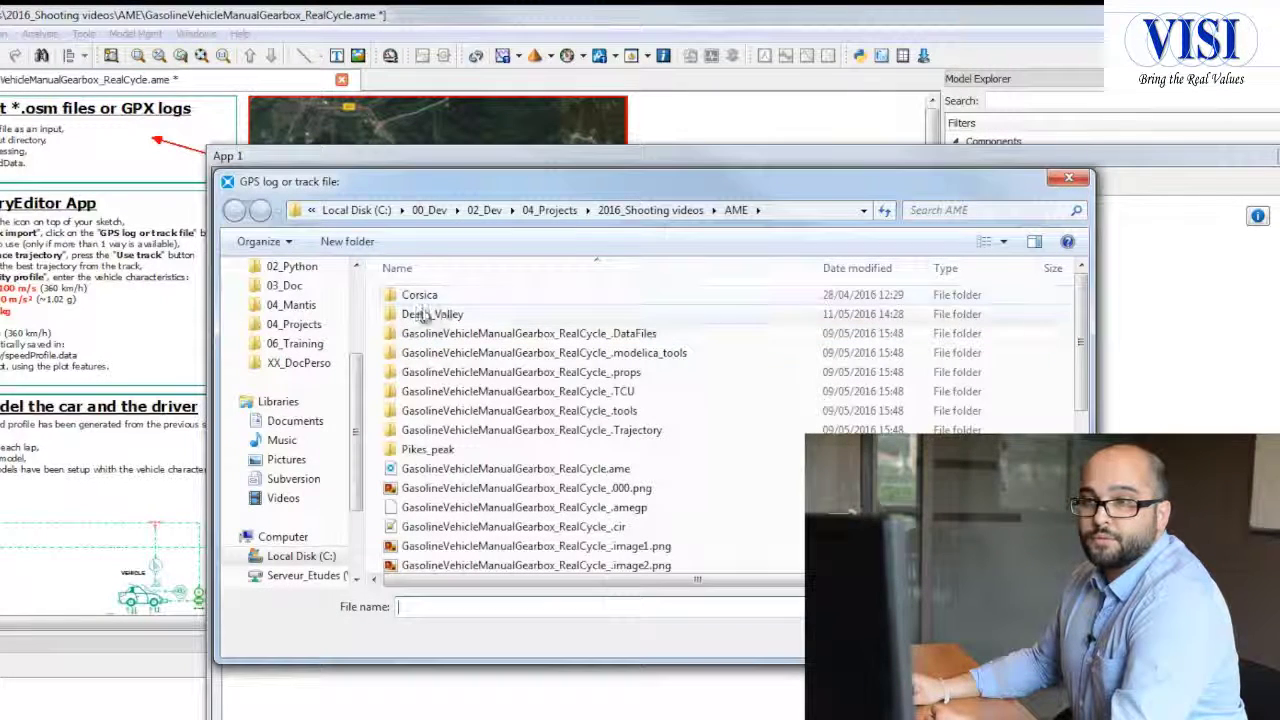
double_click(432, 314)
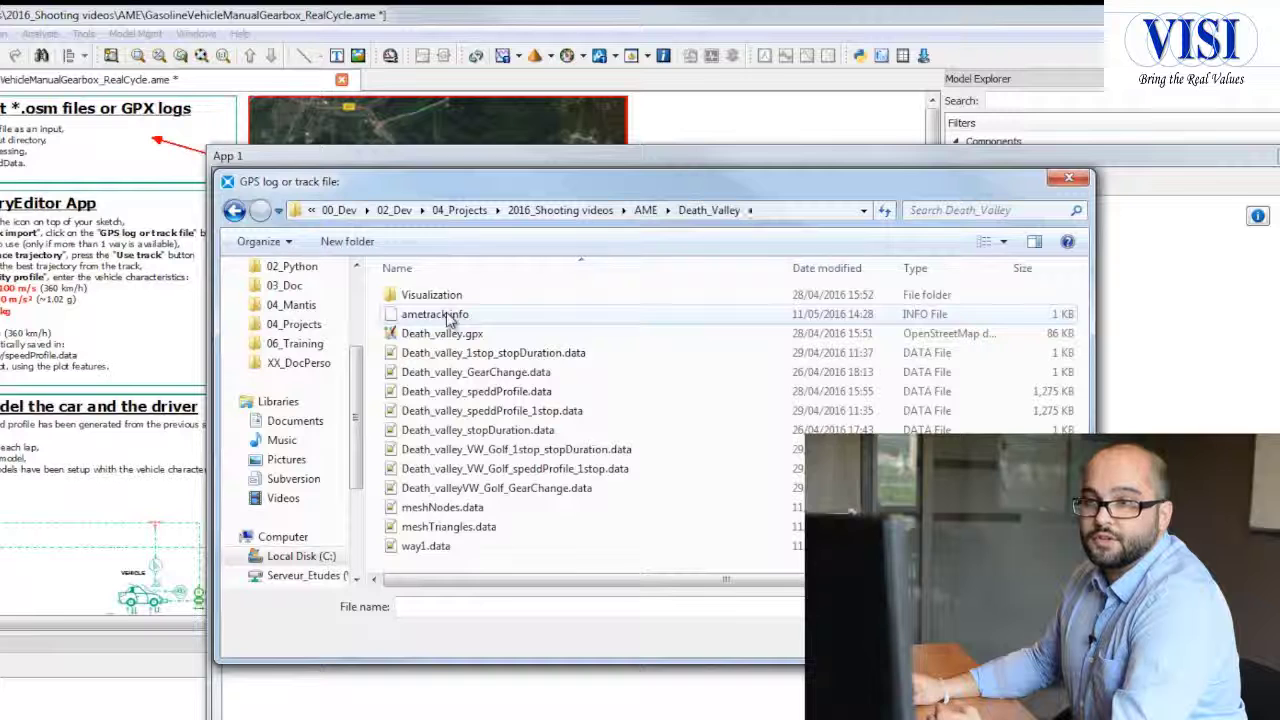
double_click(458, 550)
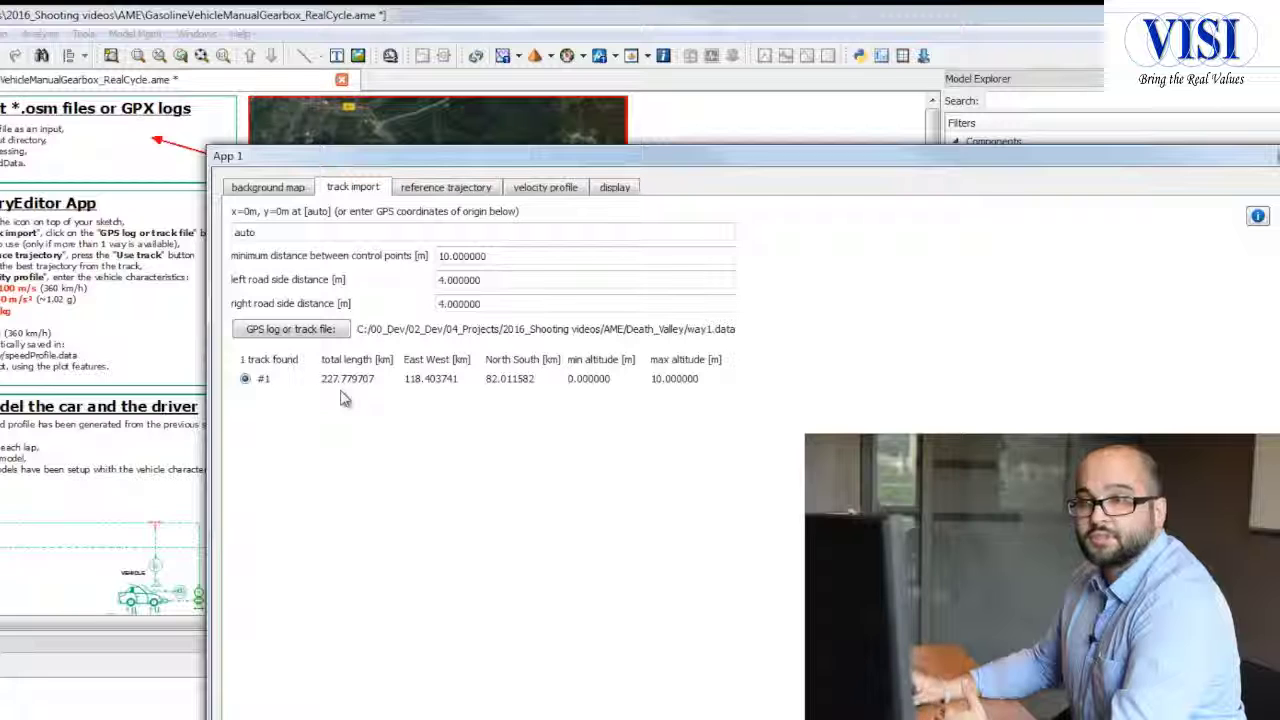
click(462, 189)
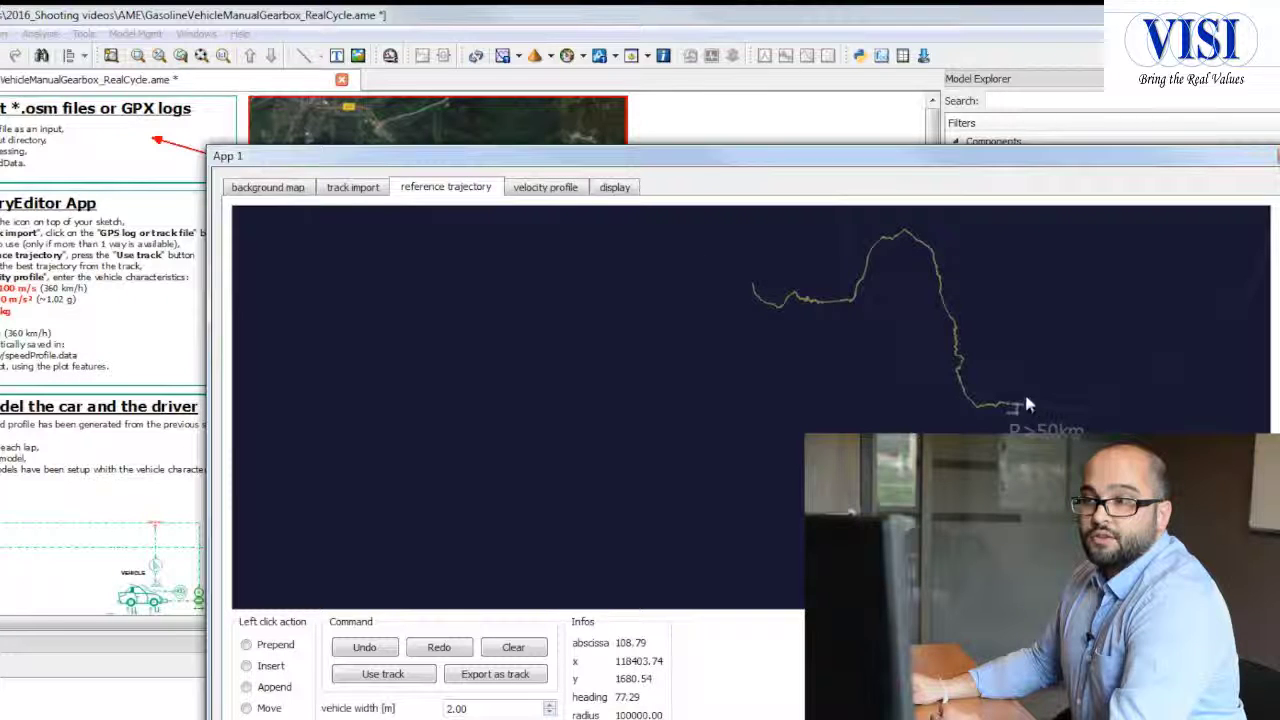
click(961, 344)
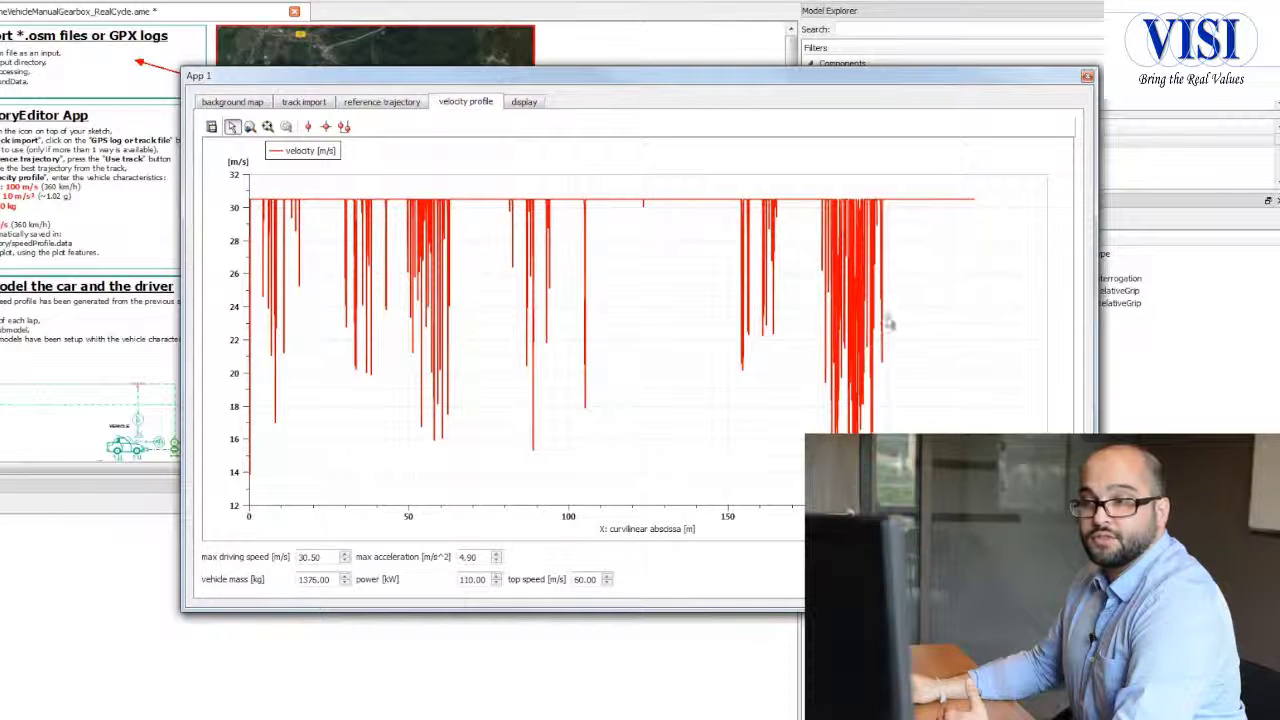
Step: Examine the dense group of speed drops around abscissa 50 to 65 in the velocity profile, and restore the full curve
click(250, 127)
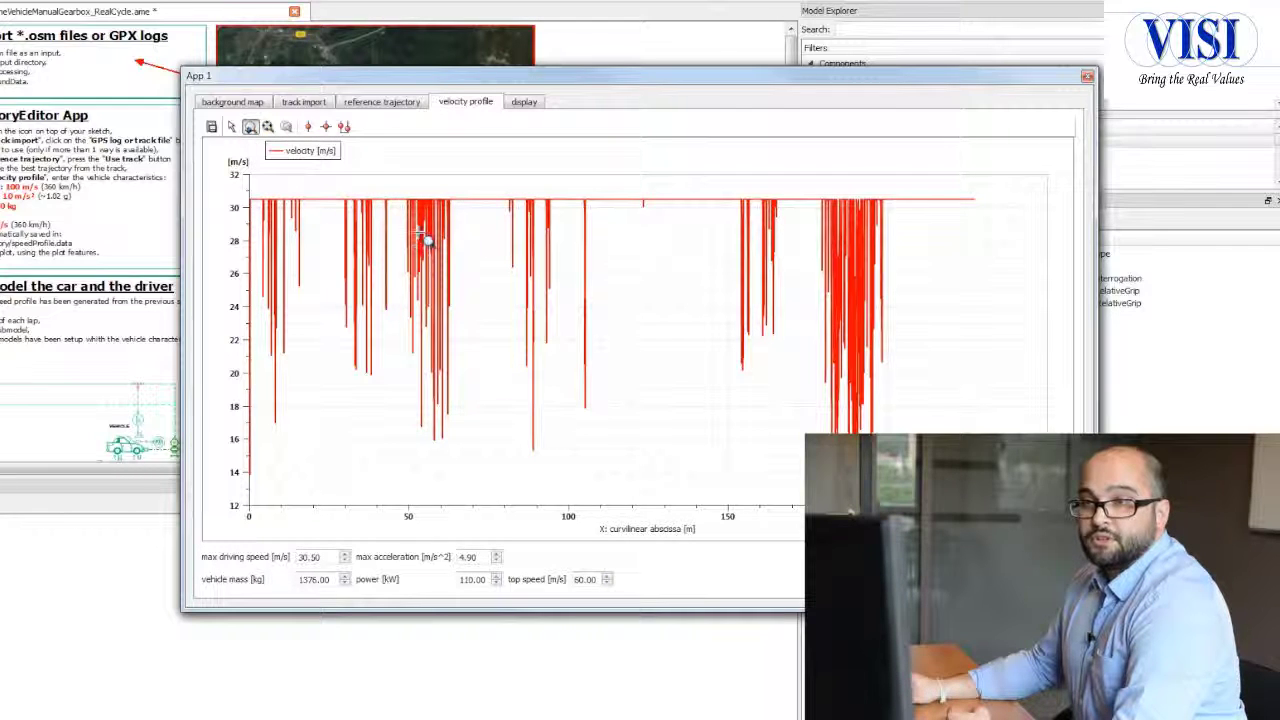
drag(392, 510, 493, 510)
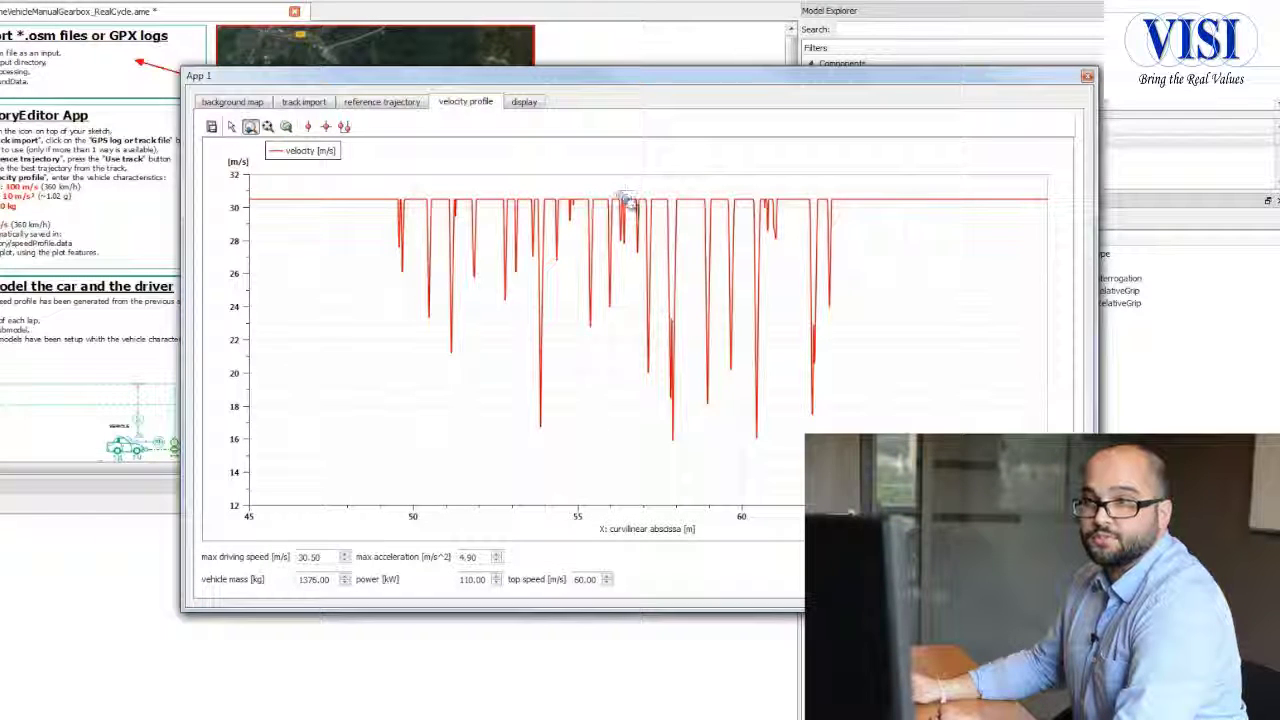
click(269, 128)
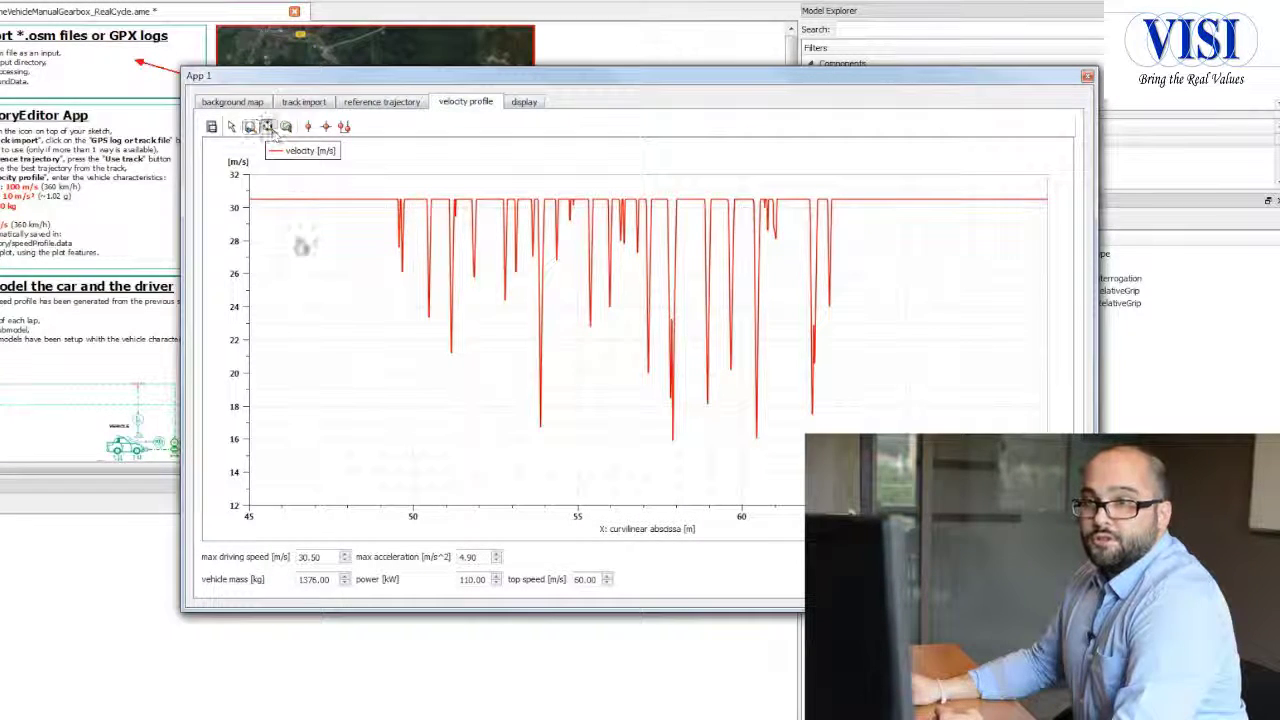
click(284, 127)
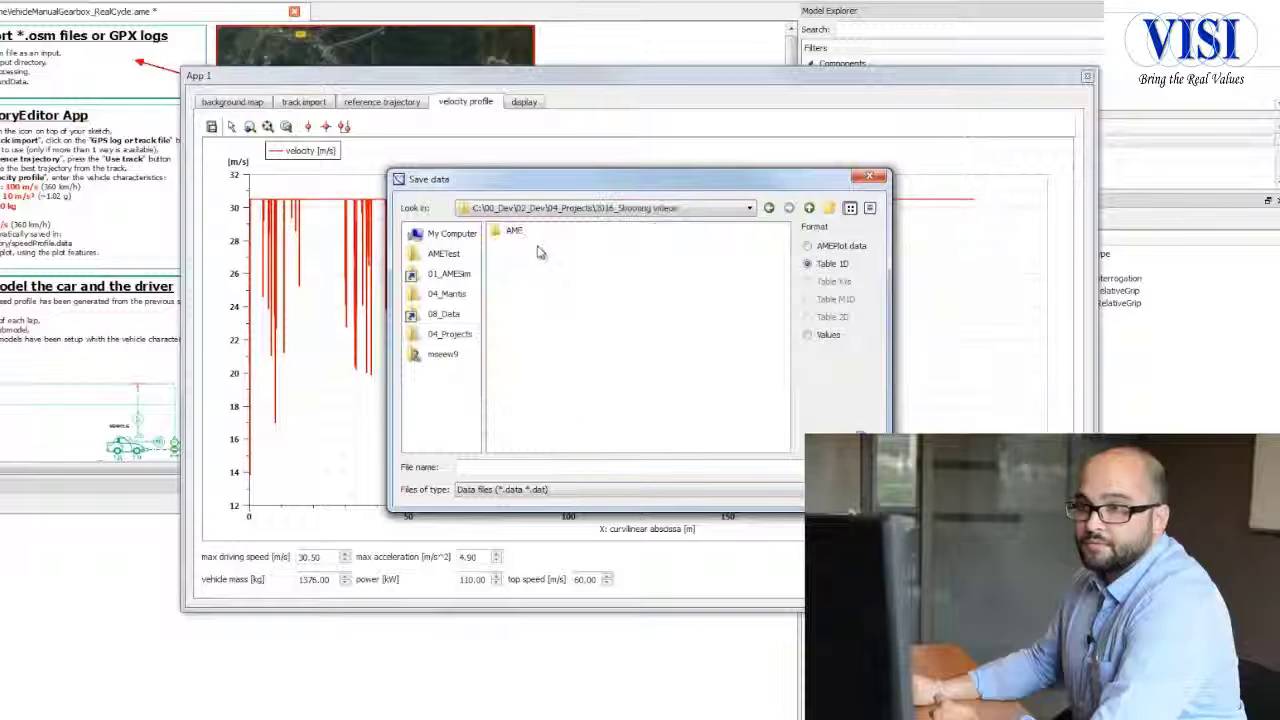
Step: Save the velocity profile as a Table 1D file named Death_valley_227km in the AME/Death_Valley folder
double_click(514, 231)
double_click(526, 242)
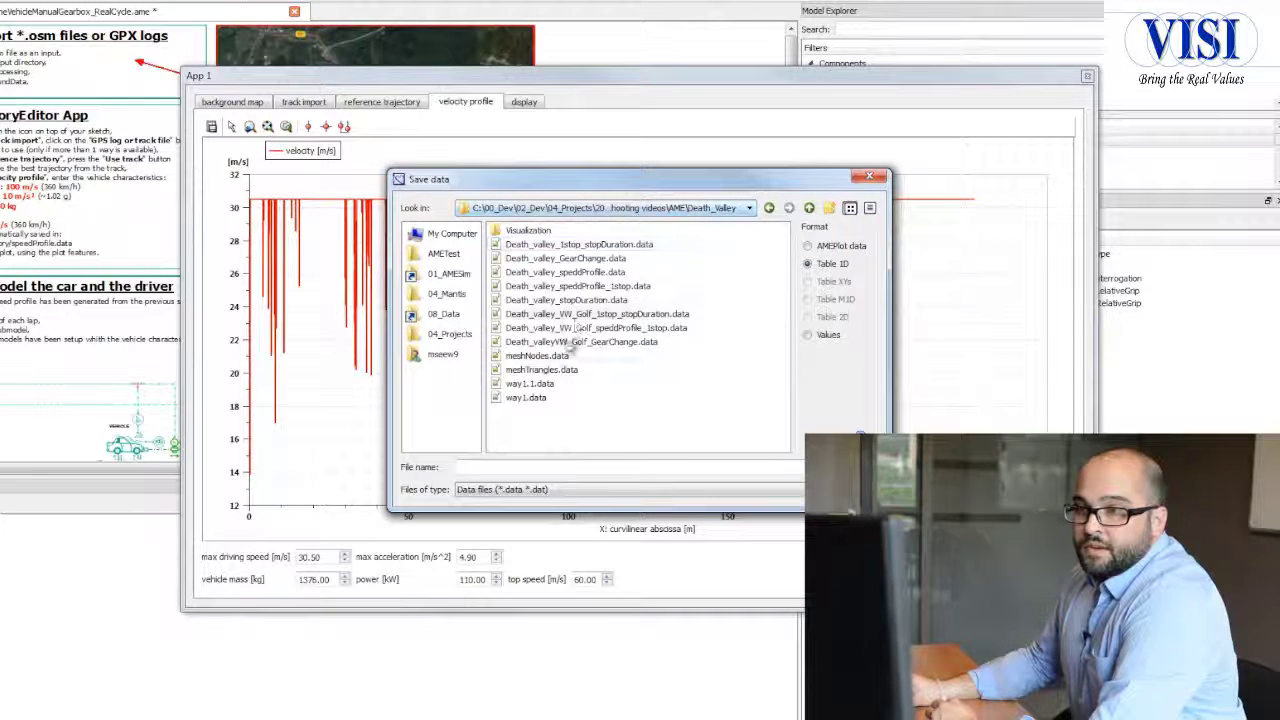
click(534, 468)
text(Death_va)
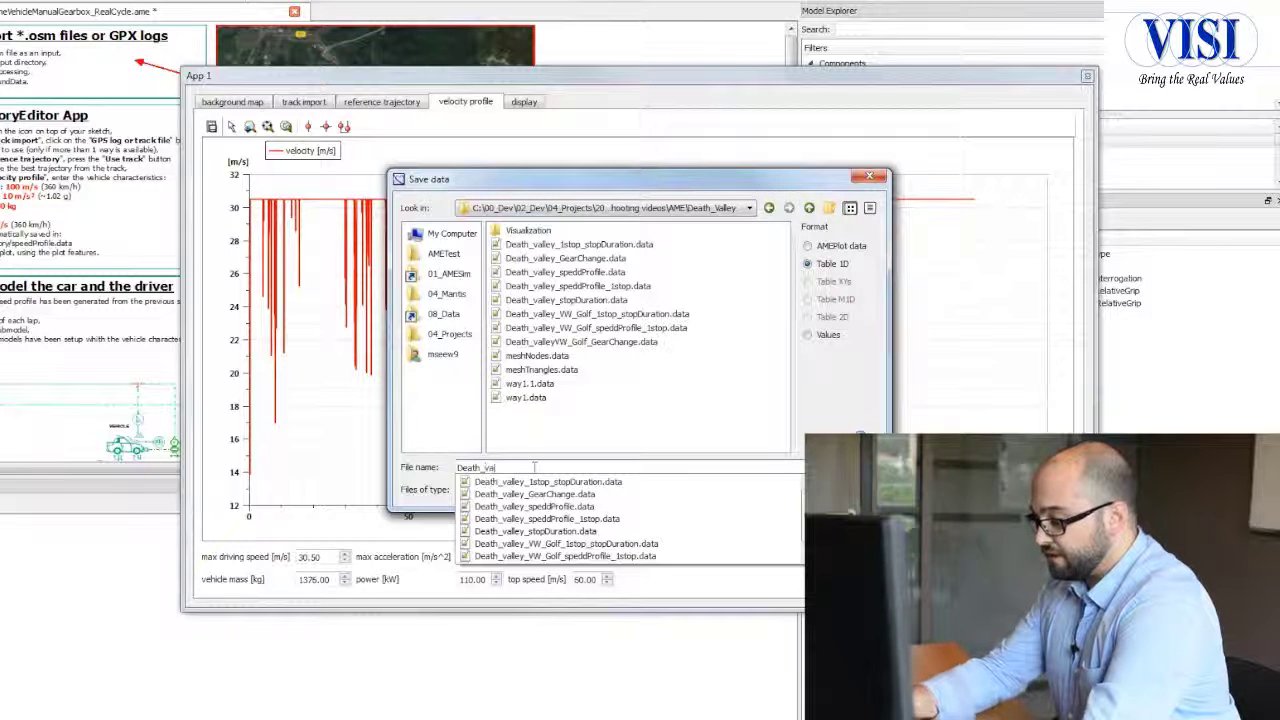
text(lley)
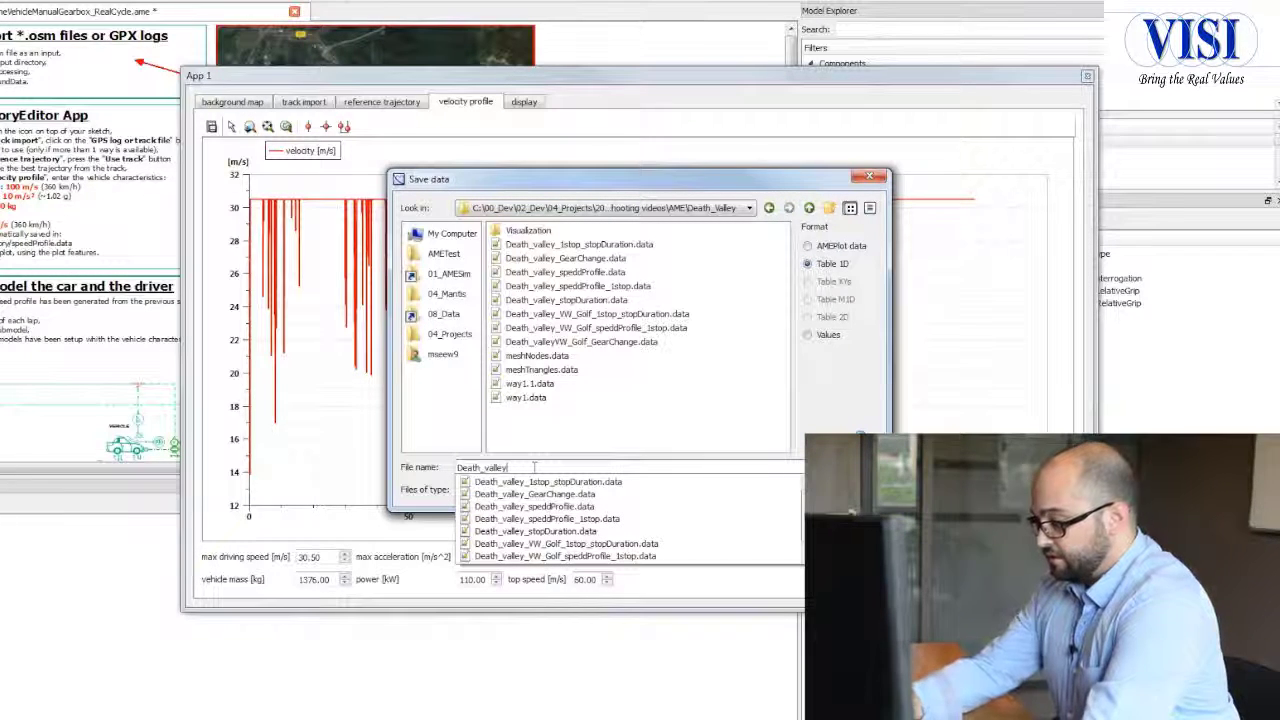
text(_22km)
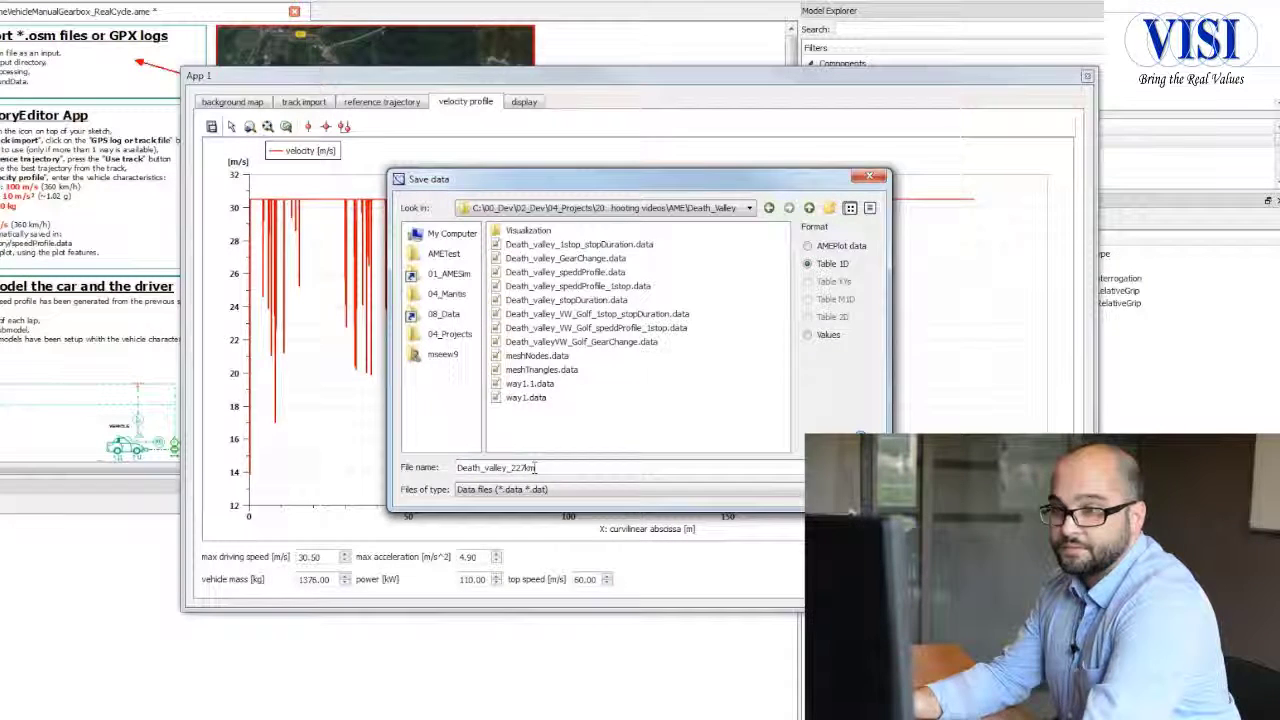
key(Return)
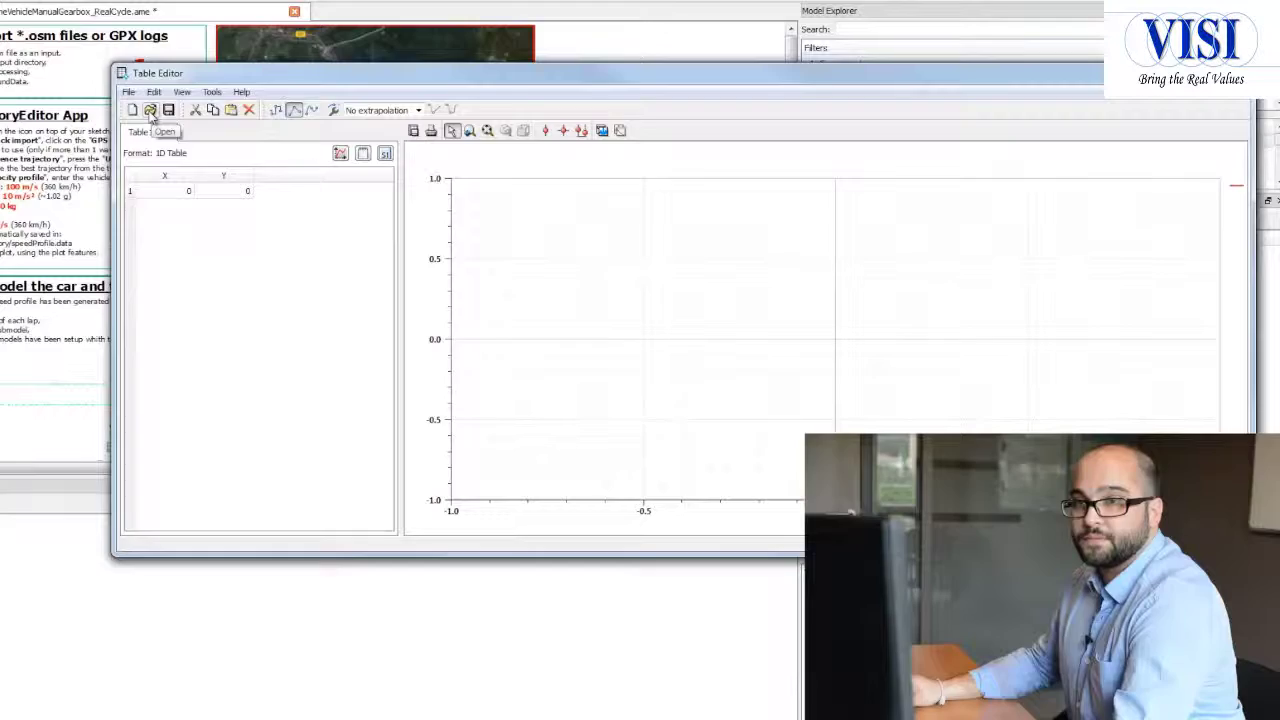
Step: Open Death_valley_227km.data from the Death_Valley folder in the Table Editor
click(150, 111)
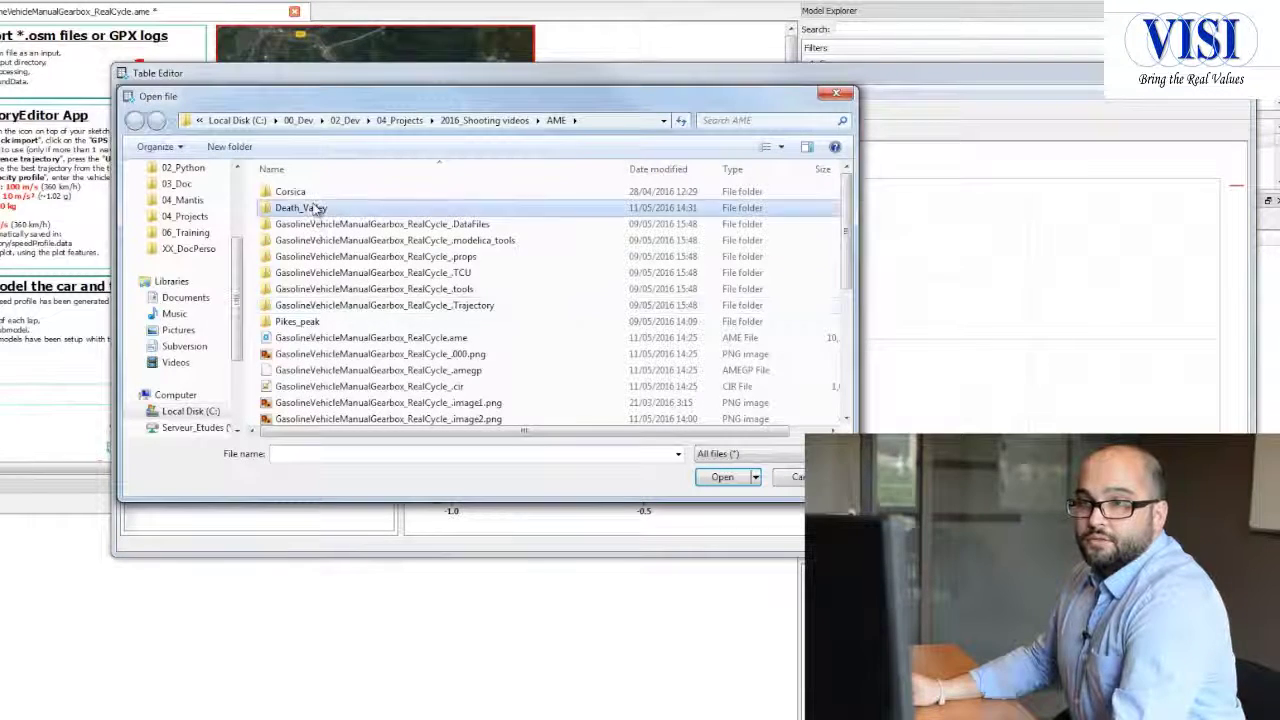
double_click(315, 208)
double_click(340, 258)
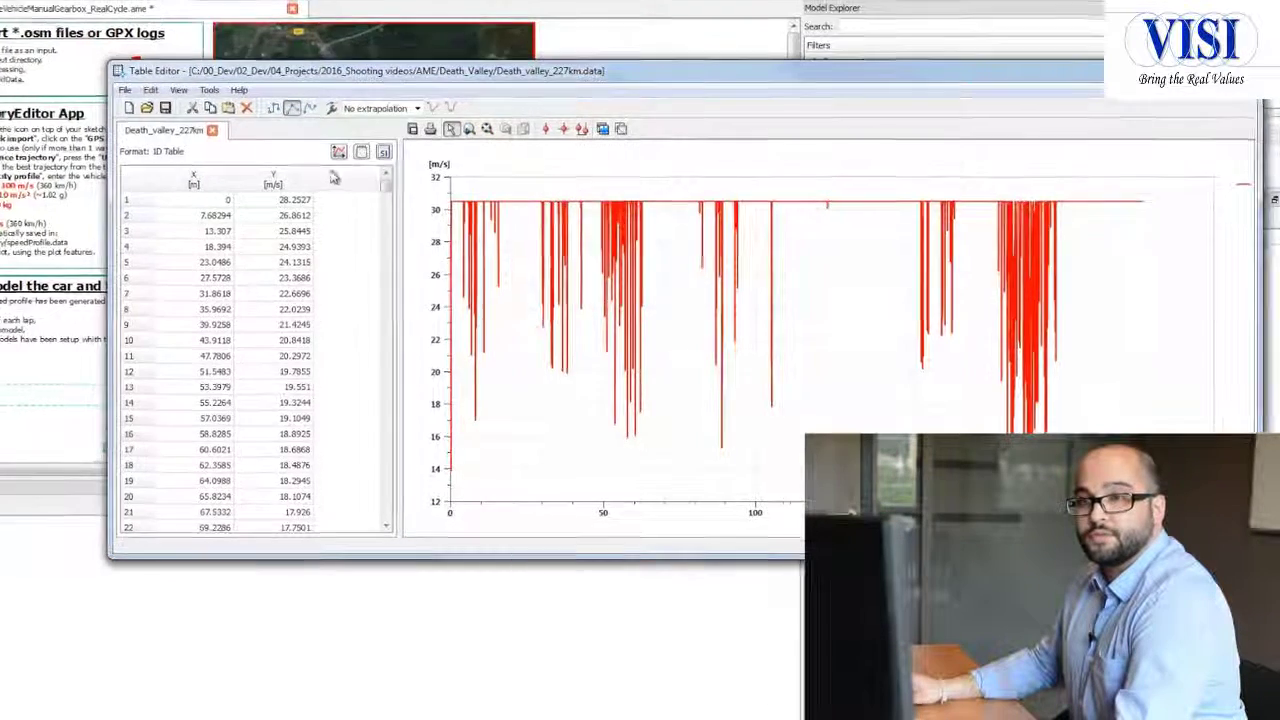
Step: Set the velocity to 0 m/s in the first and last rows of the table and save the file
double_click(290, 202)
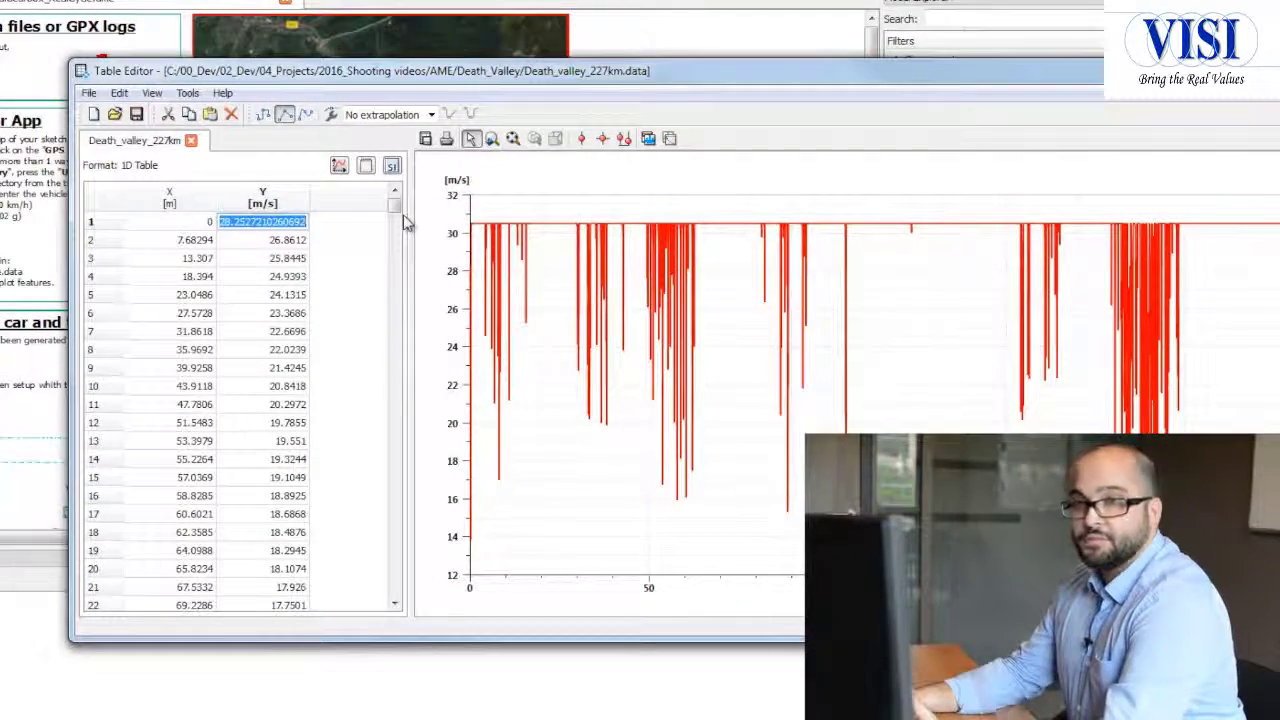
text(0)
key(Return)
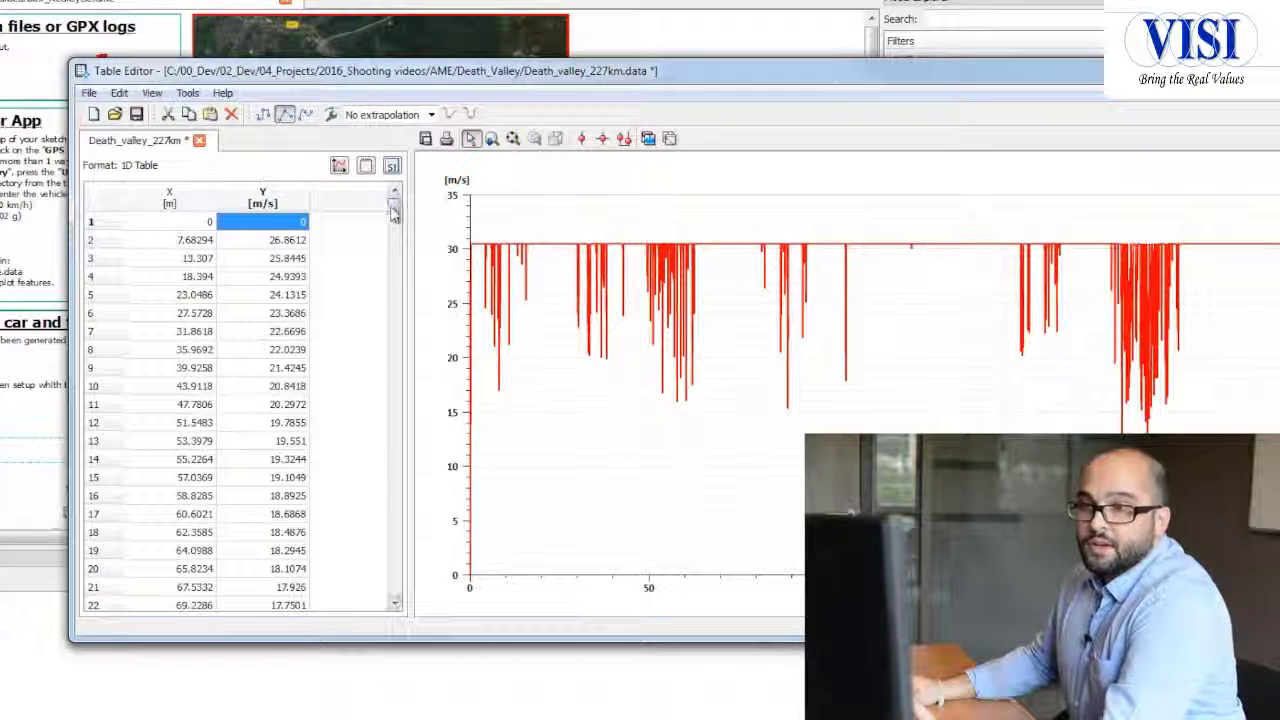
drag(394, 207, 385, 625)
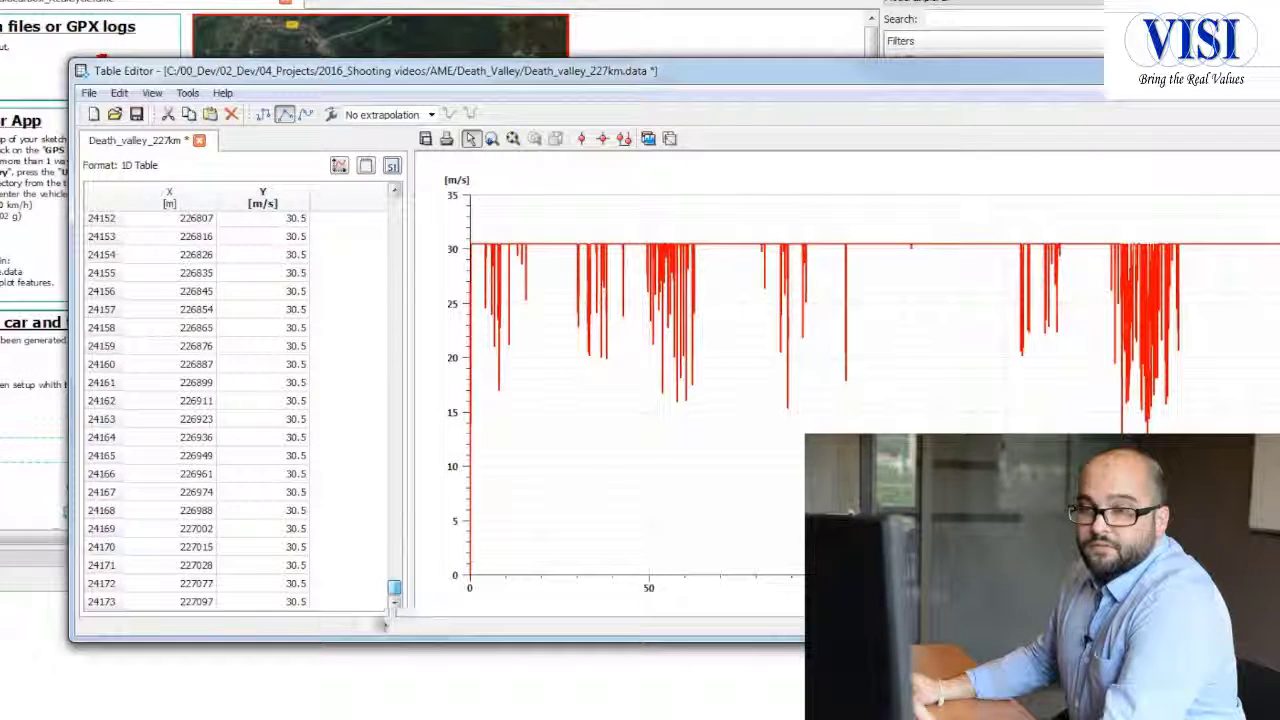
click(292, 603)
click(294, 604)
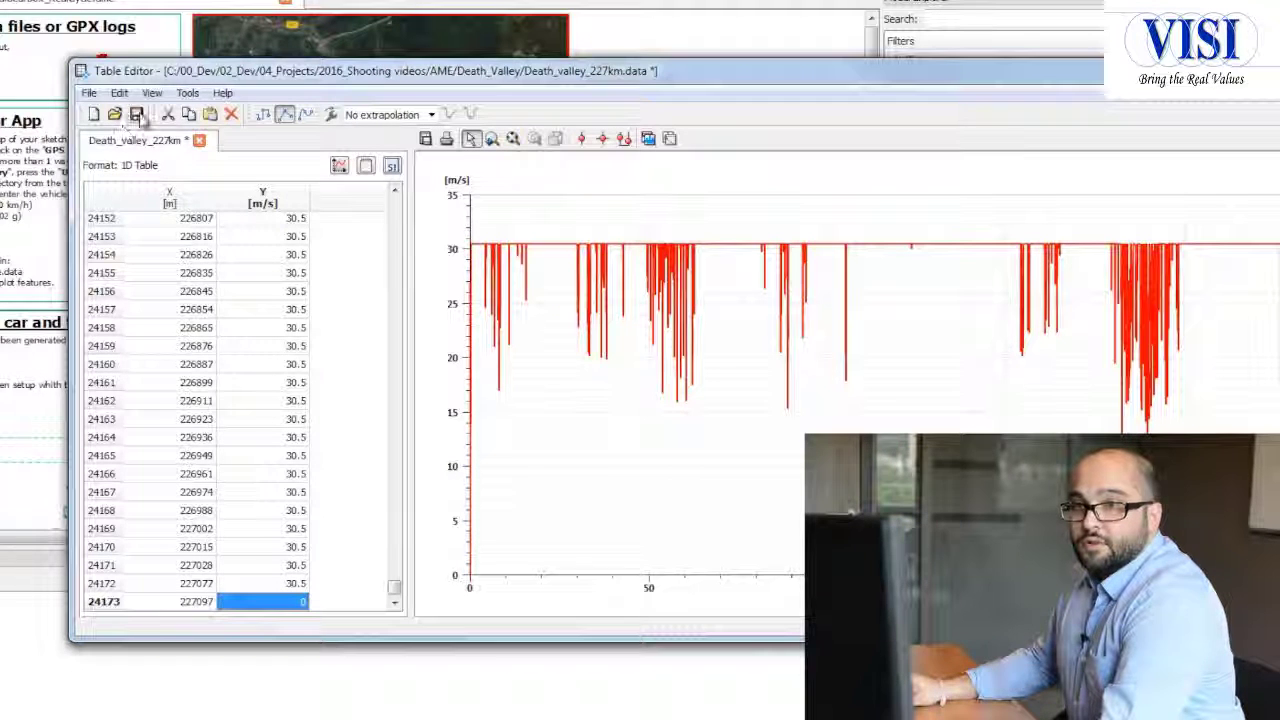
click(136, 114)
Step: Zoom the velocity plot into the densest group of speed drops and place a vertical cursor on its lowest point
drag(399, 598, 396, 360)
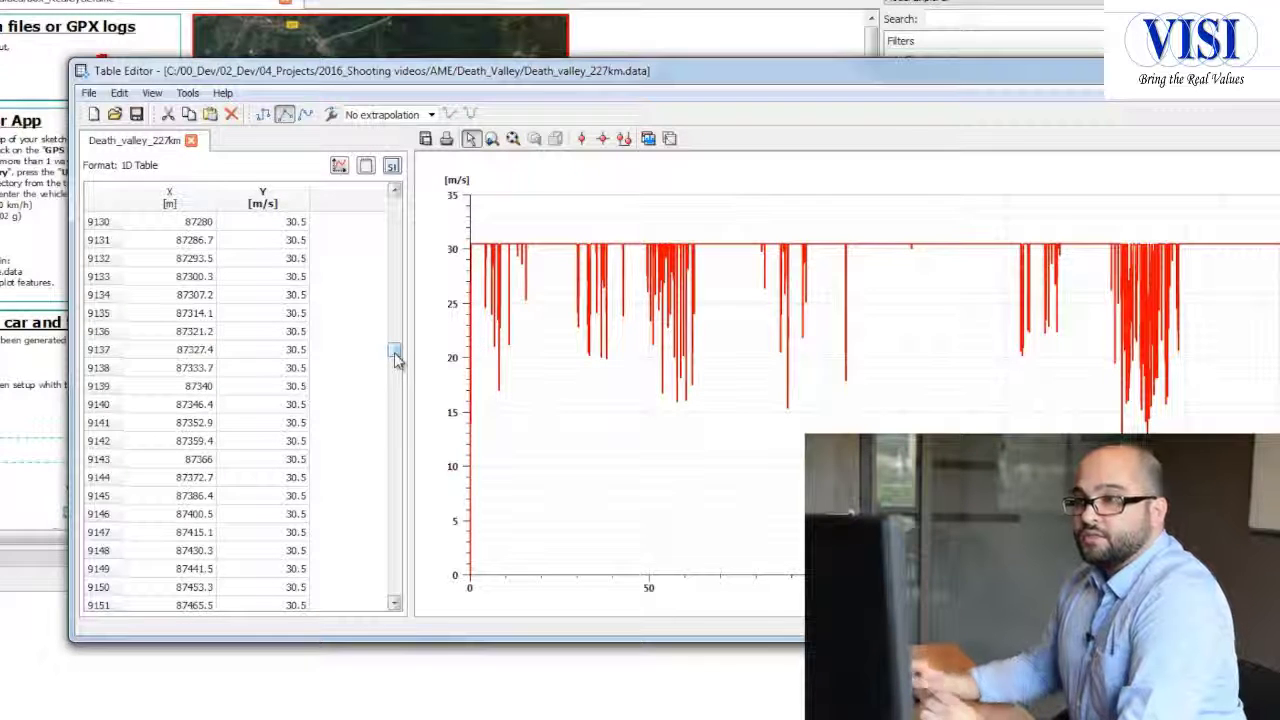
click(493, 140)
drag(1101, 594, 1148, 594)
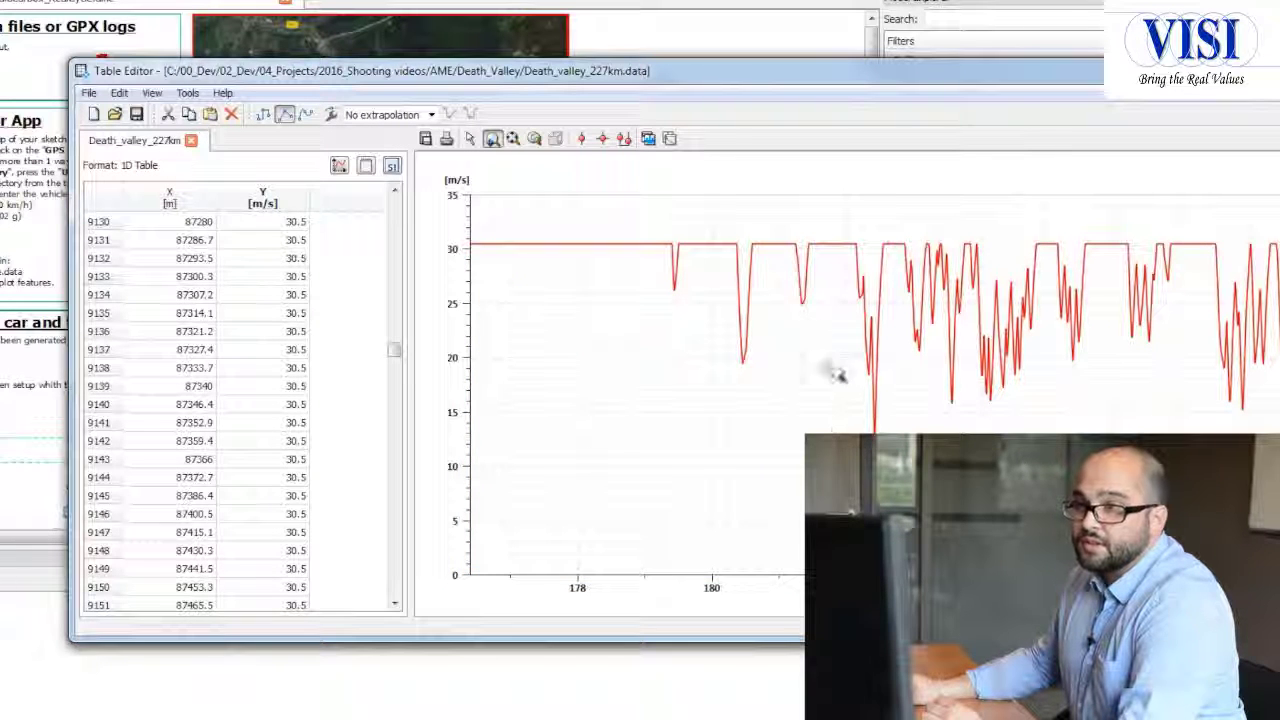
click(583, 138)
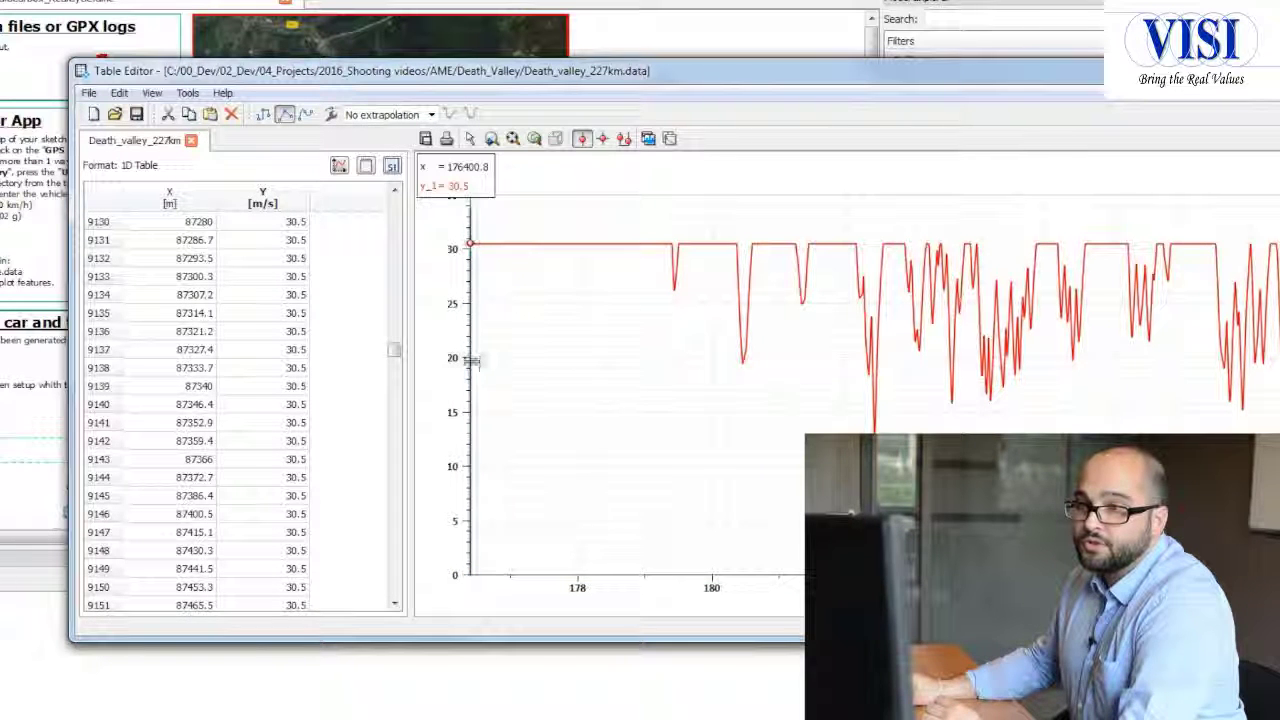
drag(774, 372, 875, 392)
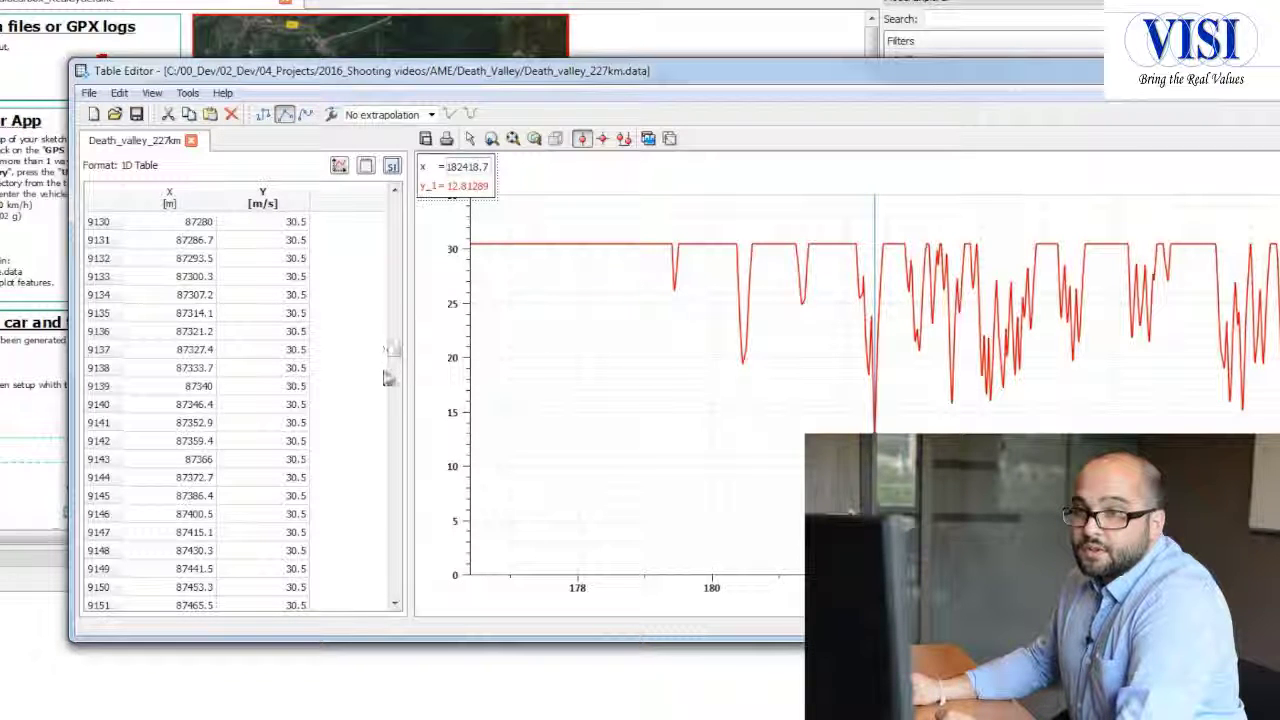
Step: Set the velocity to 0 m/s in row 18338 at 182706 m, save the table and close the Table Editor
drag(396, 354, 395, 502)
right_click(400, 442)
click(393, 445)
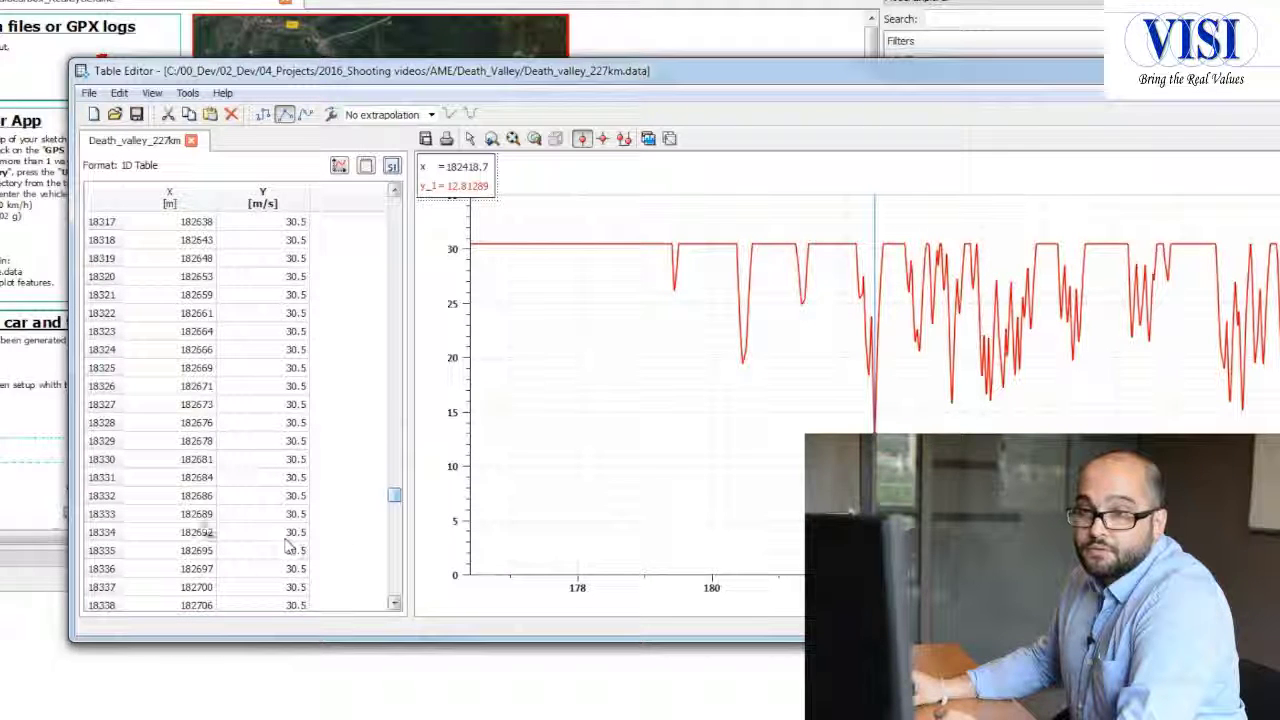
click(212, 495)
scroll(212, 500, down, 10)
scroll(210, 500, down, 20)
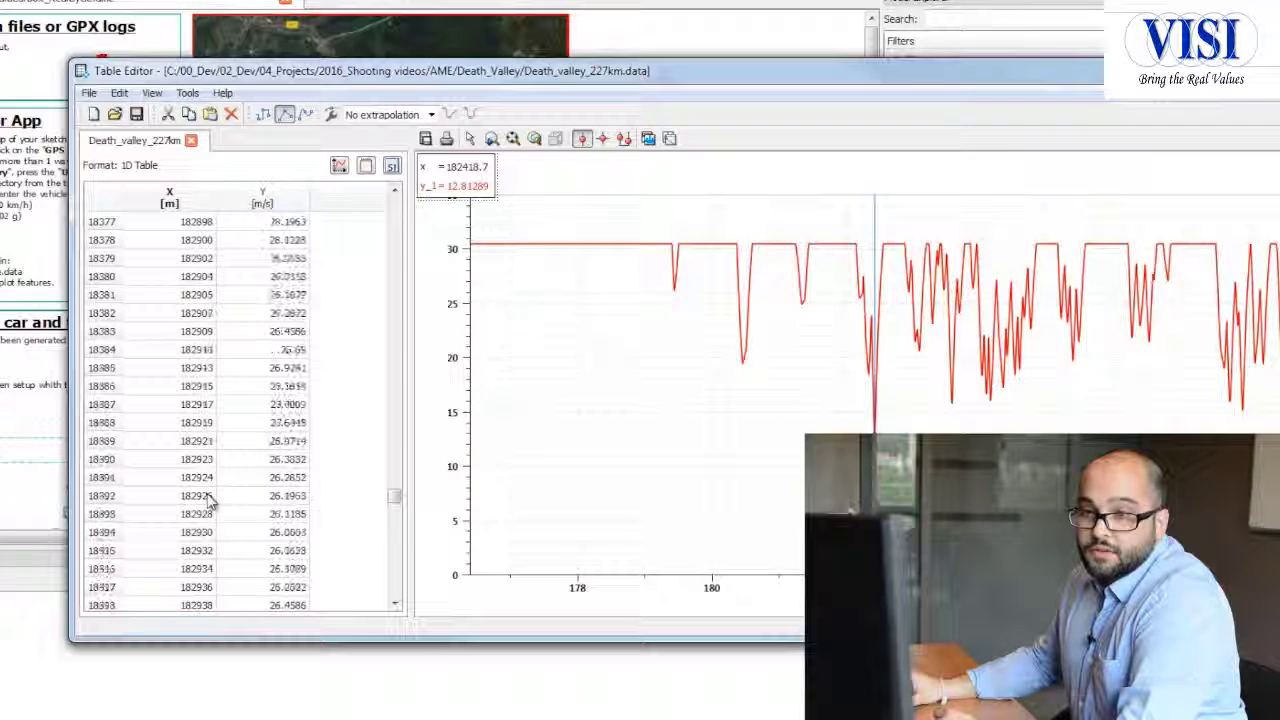
scroll(210, 502, up, 17)
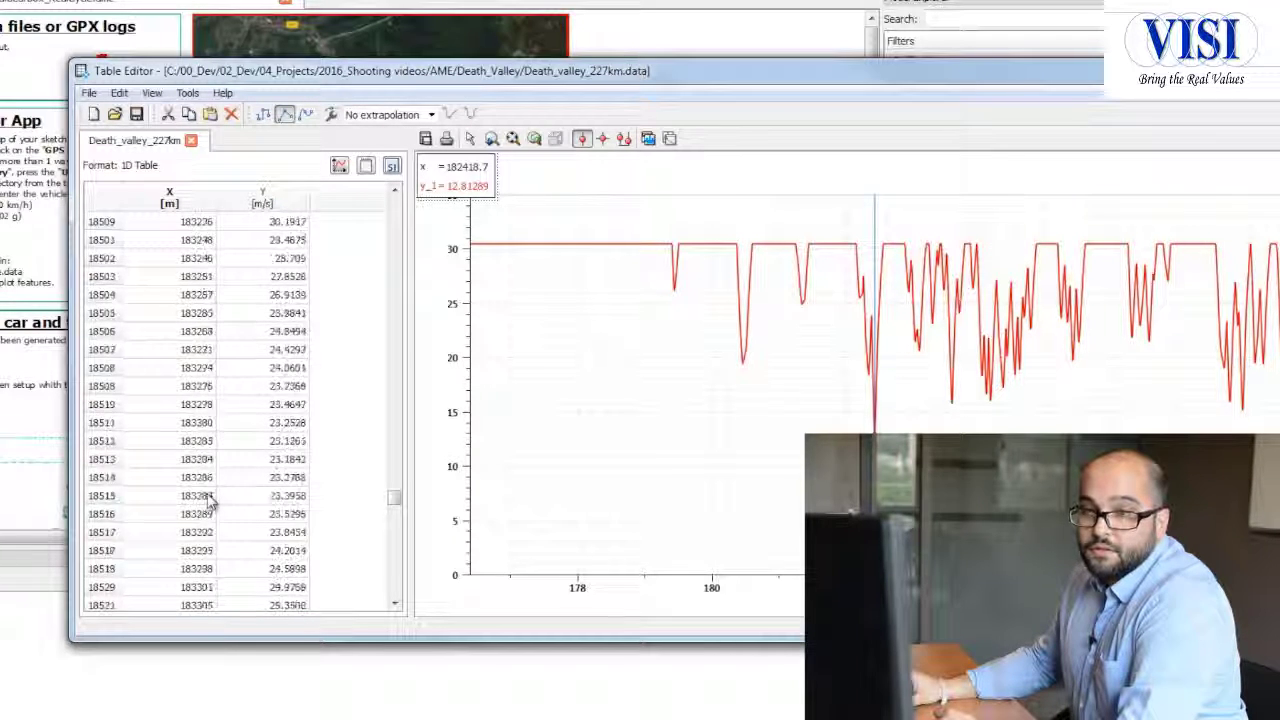
scroll(210, 500, up, 18)
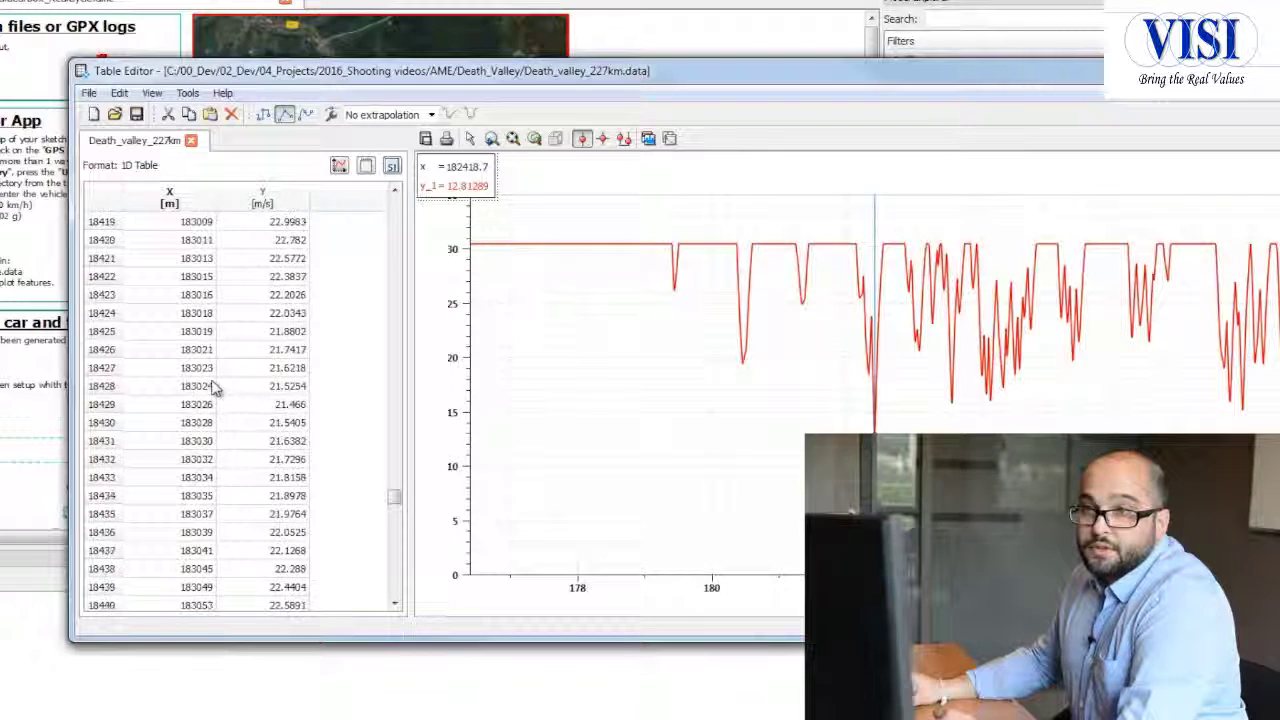
scroll(213, 360, up, 20)
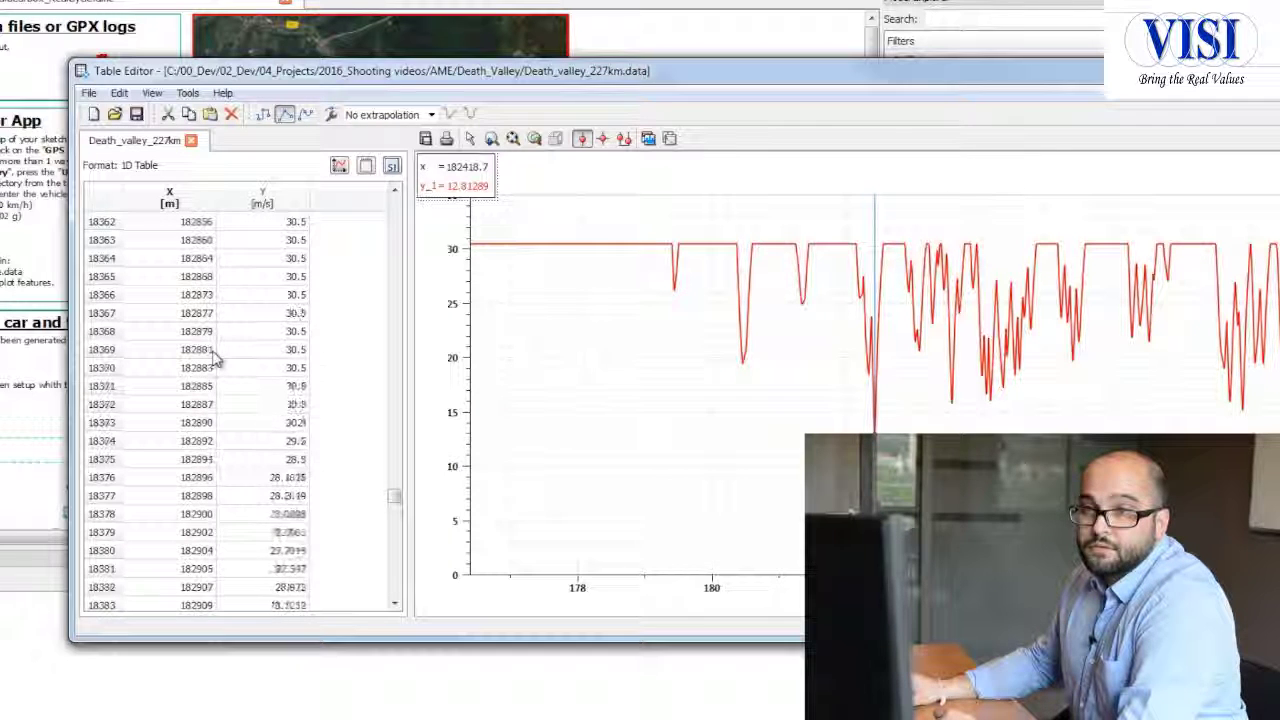
double_click(300, 277)
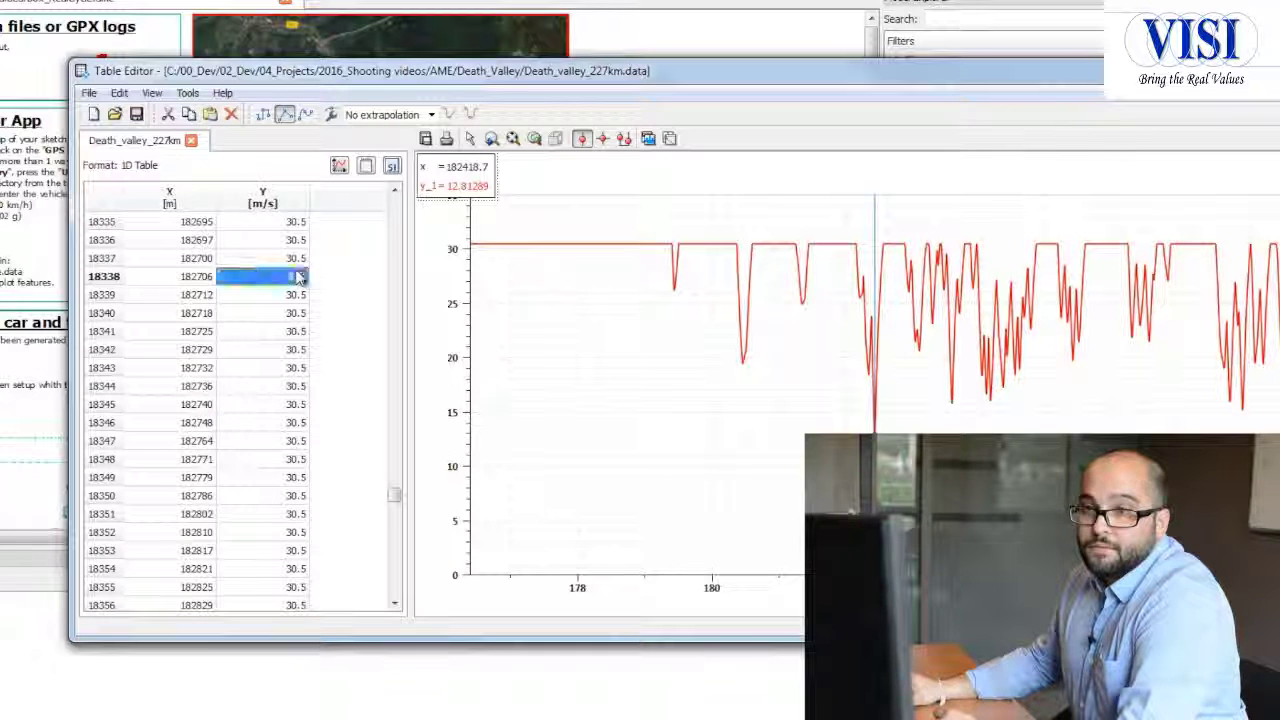
text(0)
key(Return)
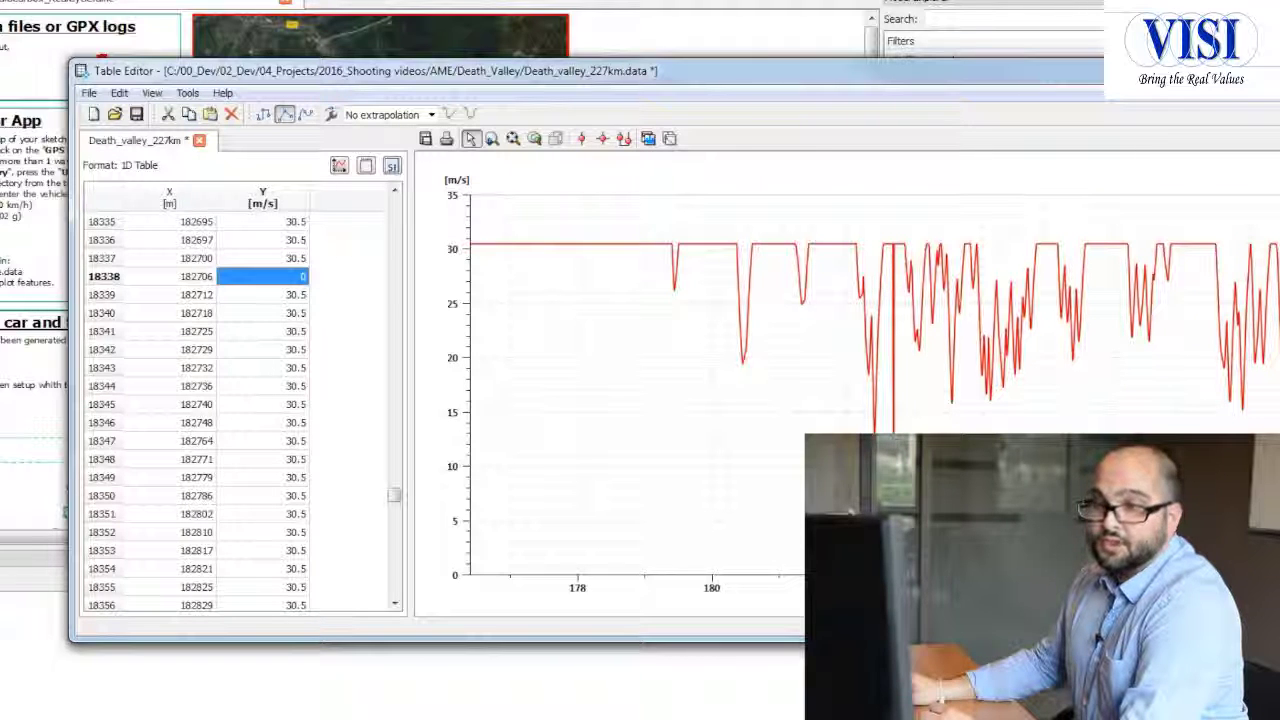
click(136, 114)
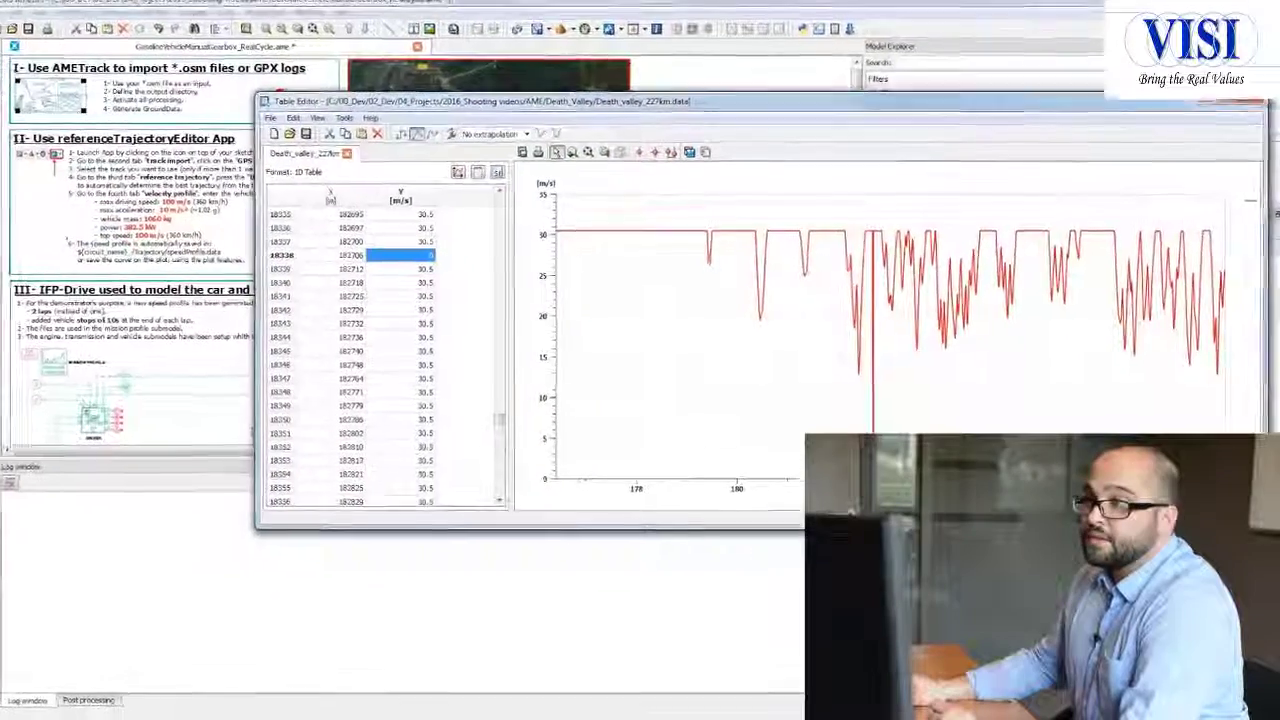
click(1238, 107)
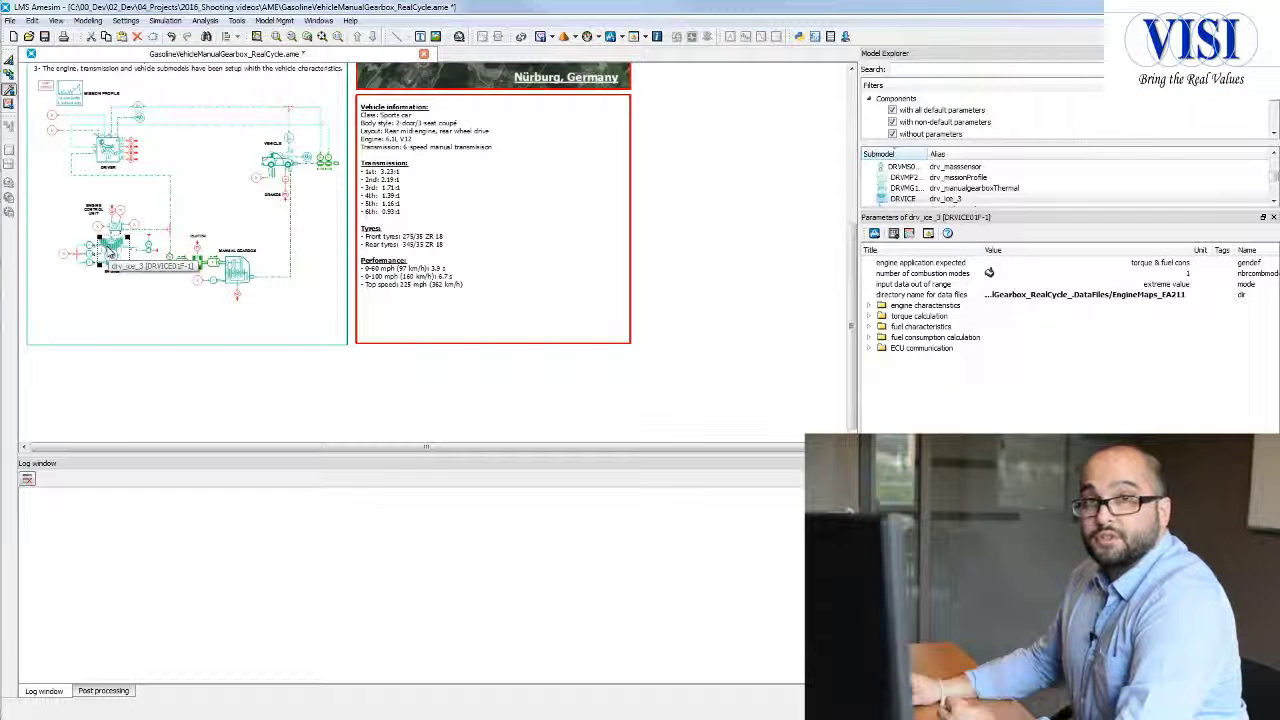
Step: Open the table creator for drv_ice_3 and define an in-line engine with regular frictions and simple dynamic behaviour
click(895, 233)
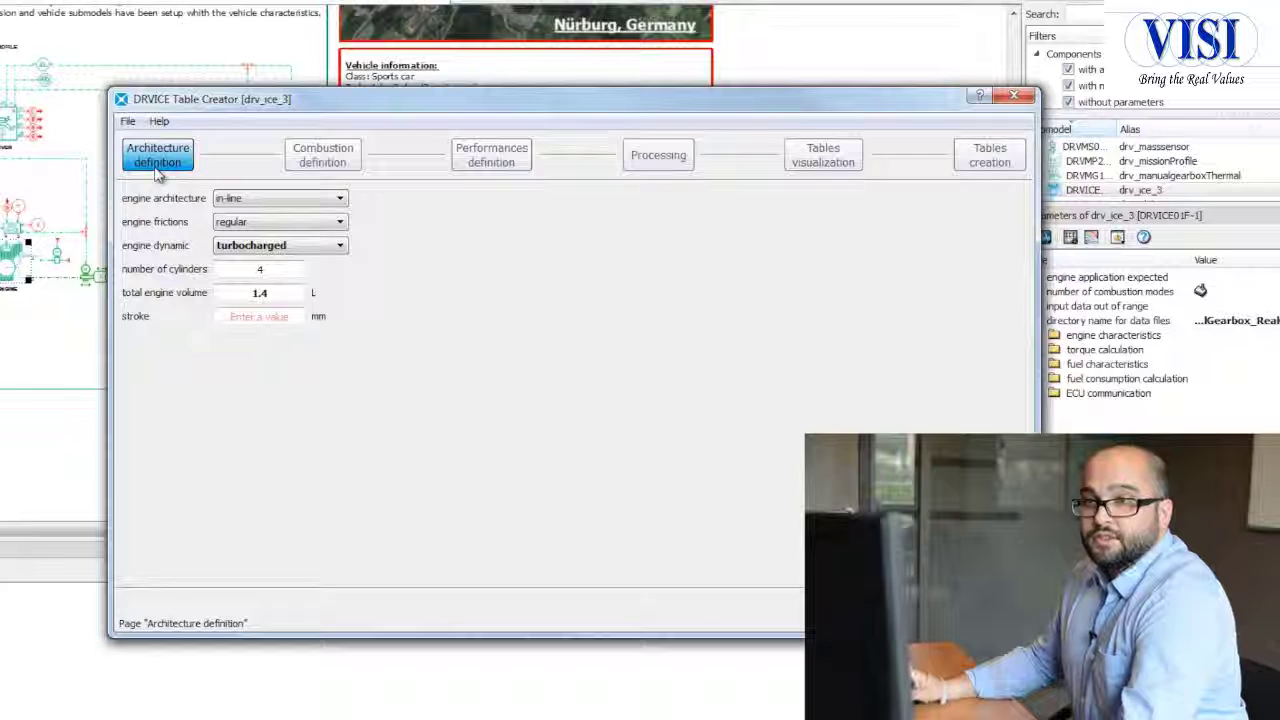
click(308, 200)
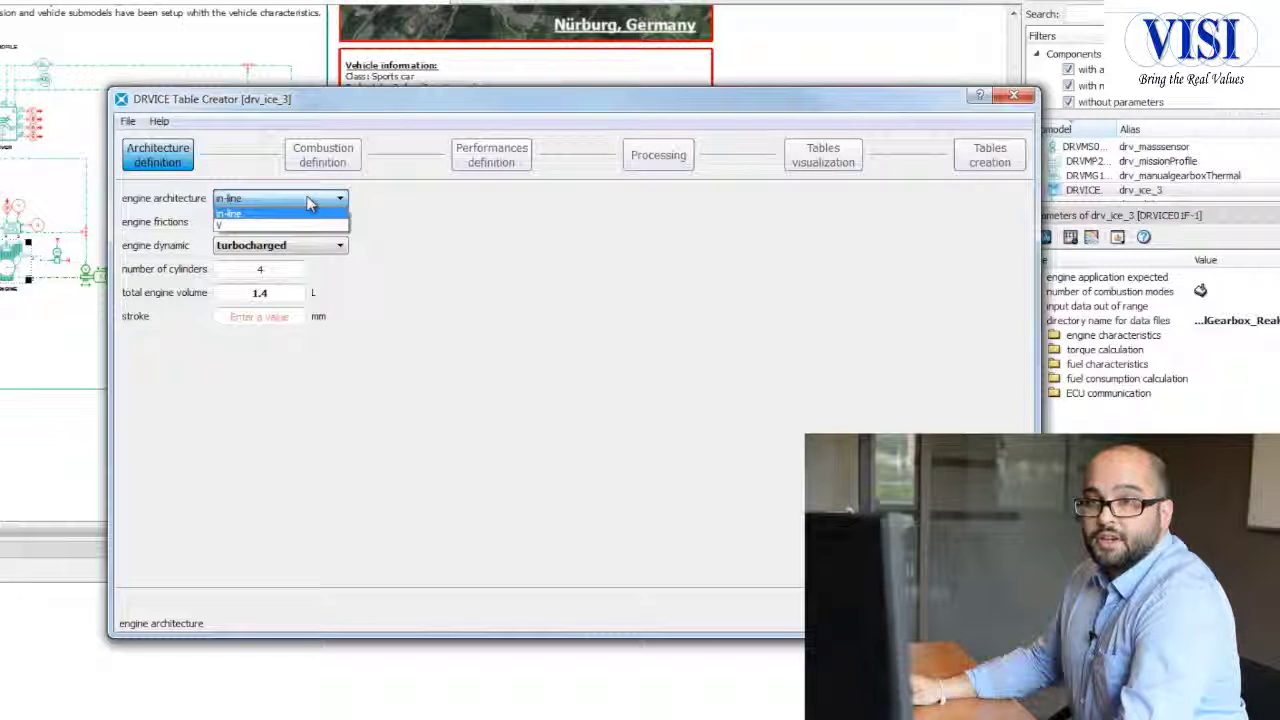
click(298, 214)
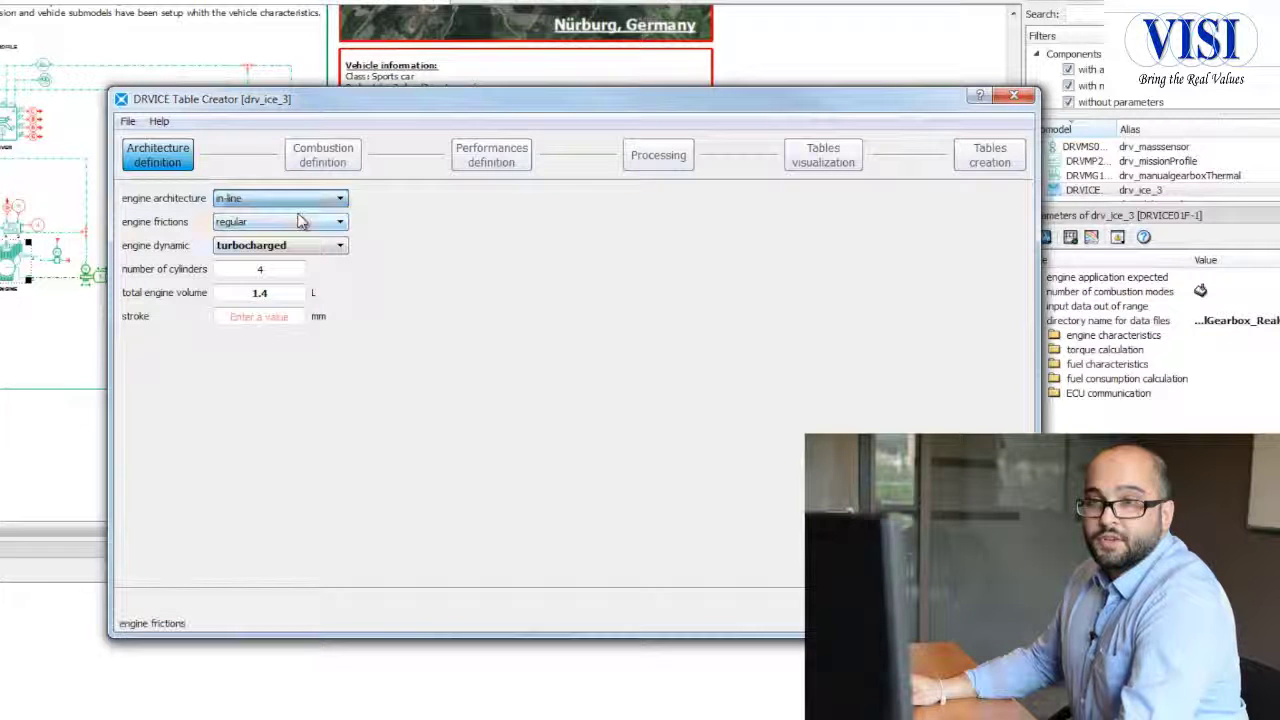
click(296, 224)
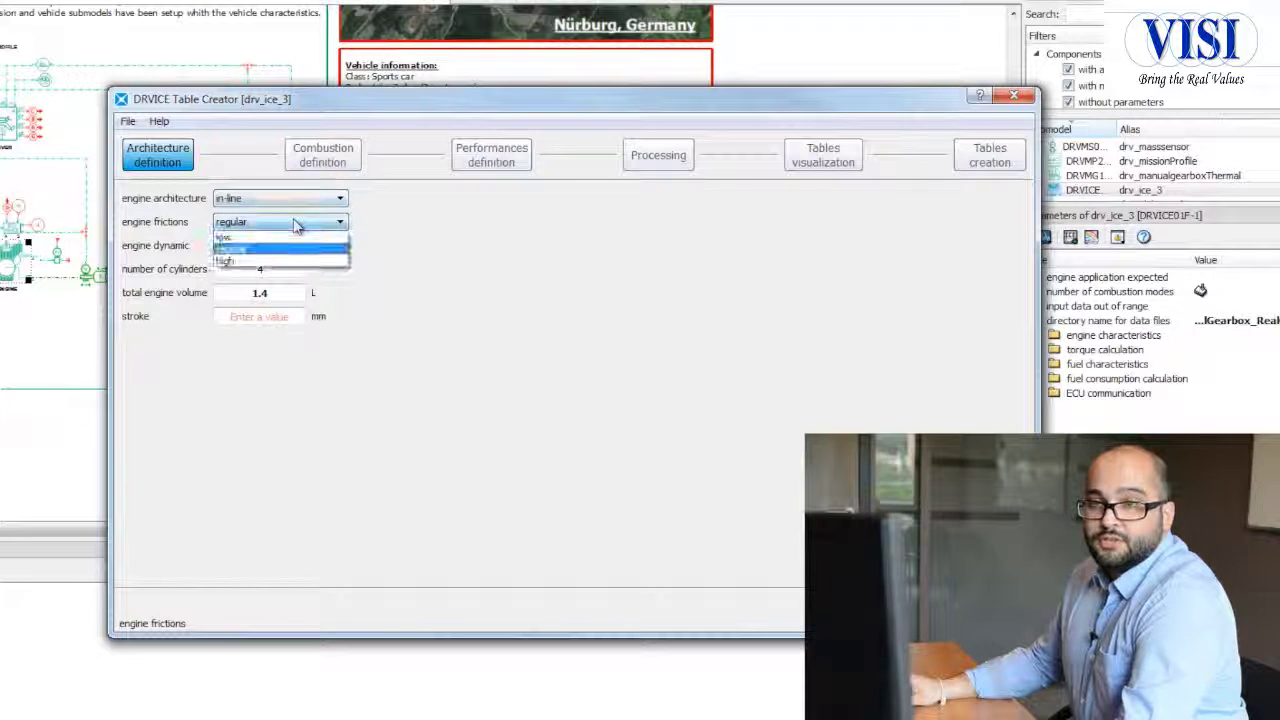
click(296, 225)
click(300, 248)
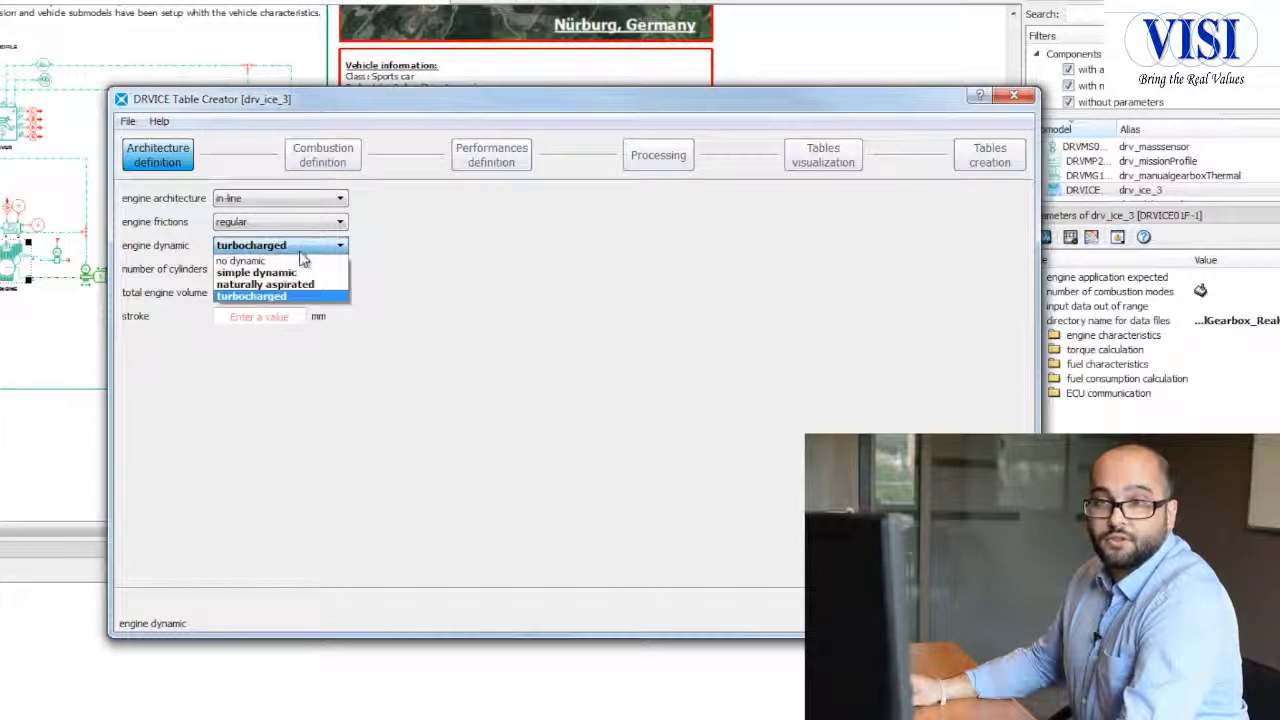
click(305, 273)
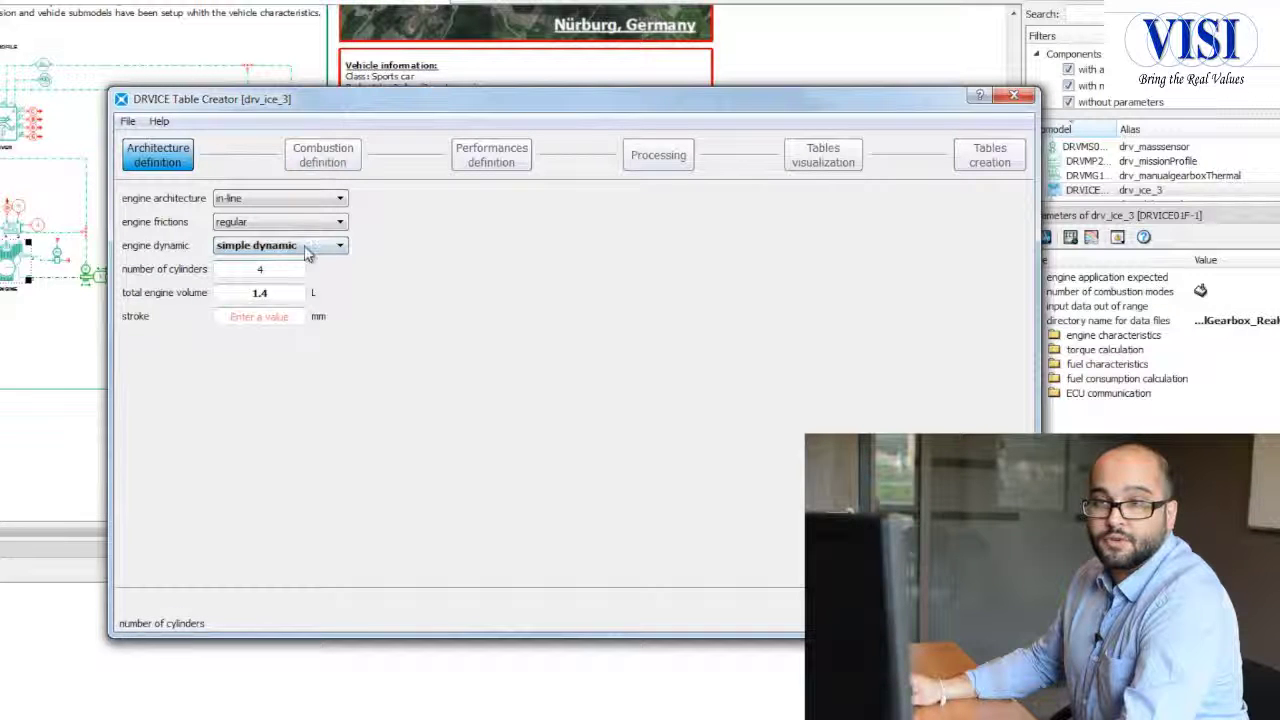
Step: Set the engine stroke to 80 mm and proceed through the default combustion definition to the performances definition
click(280, 315)
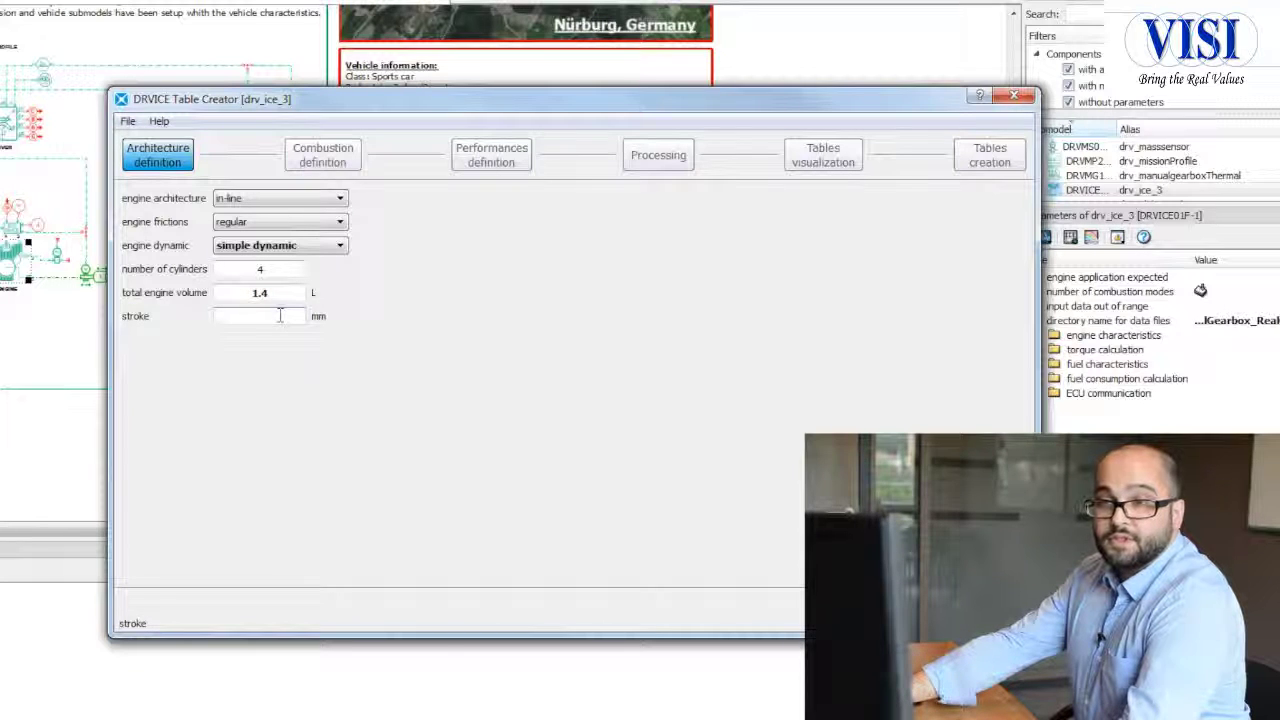
text(80)
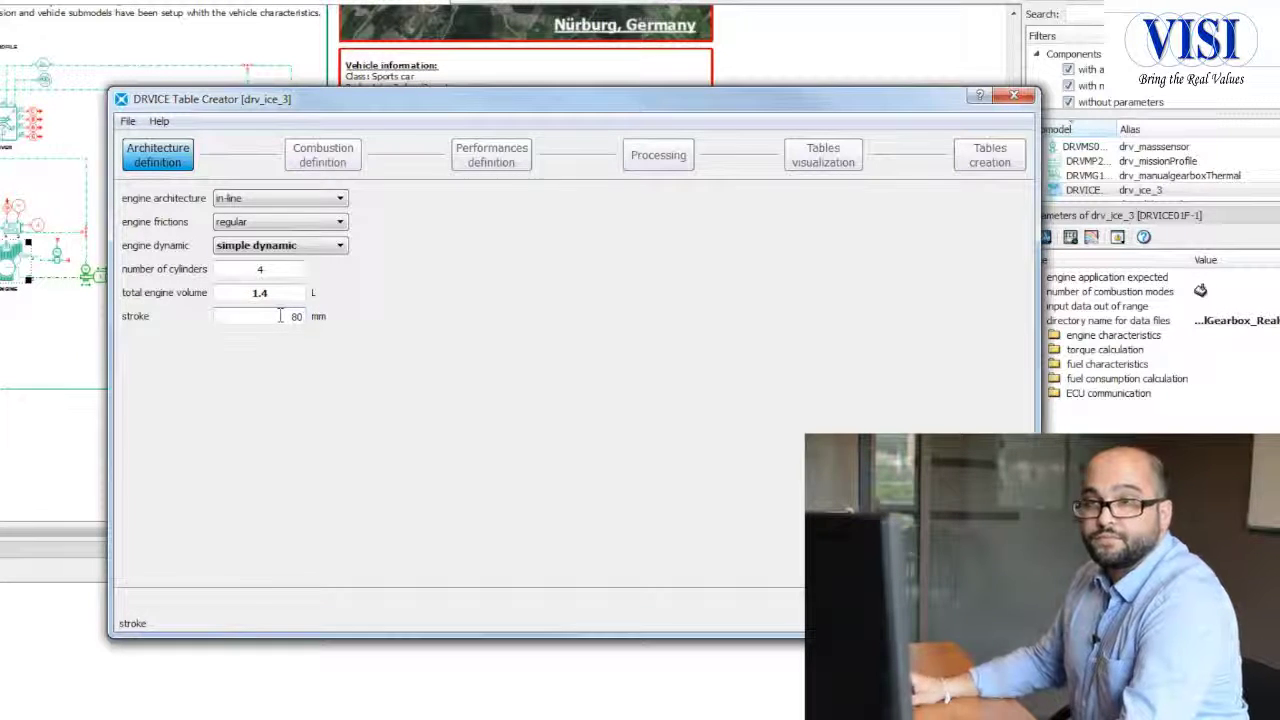
click(328, 164)
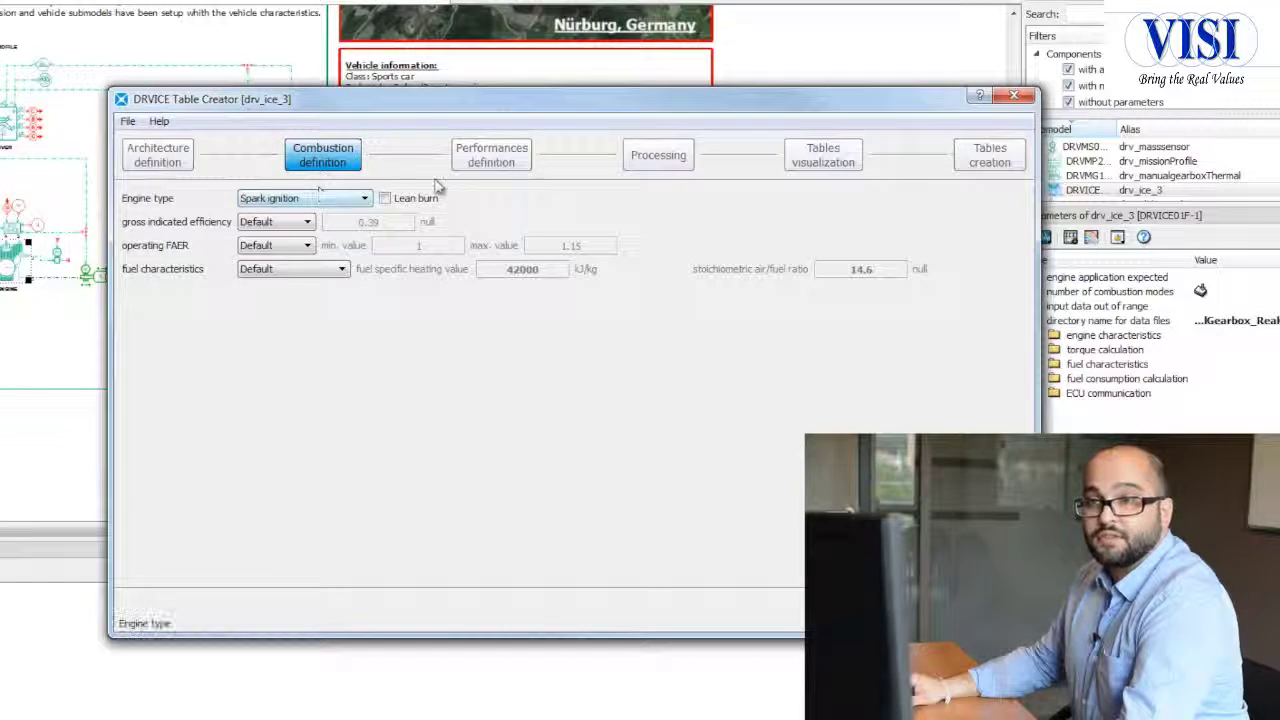
click(493, 170)
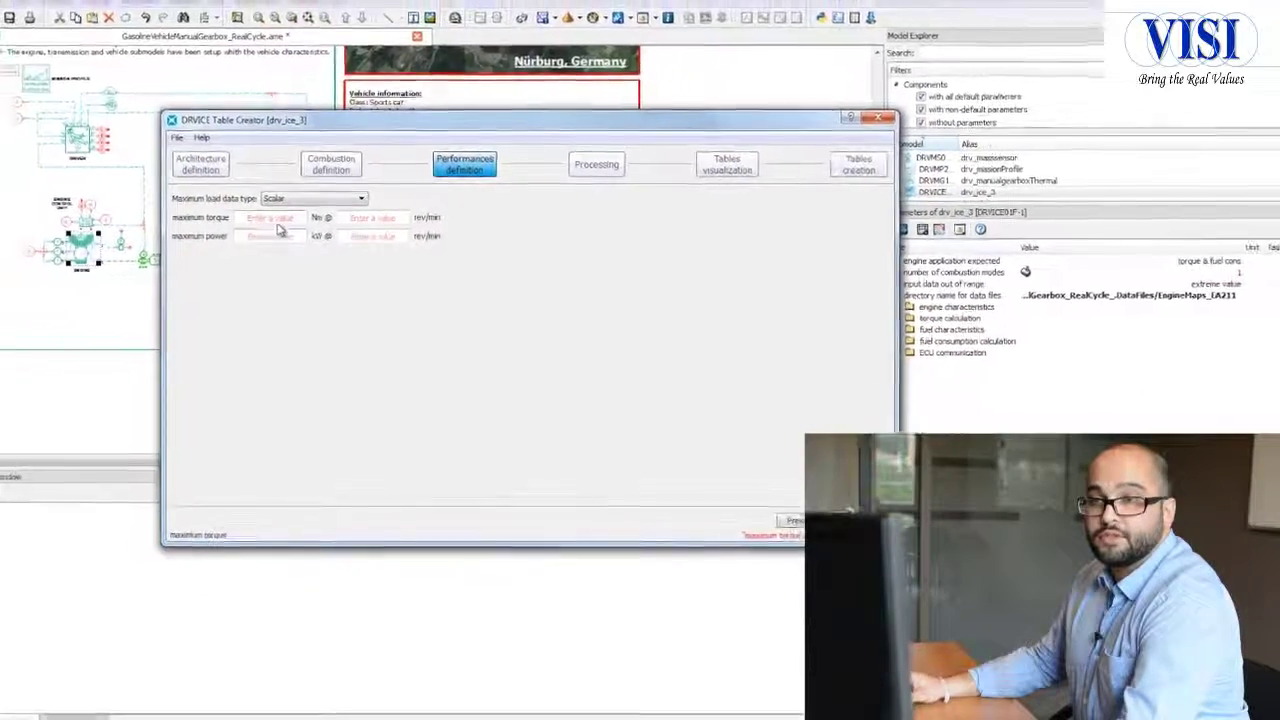
Step: Open Info_Vehicle.txt from the GasolineVehicleManualGearbox_RealCycle_.DataFiles folder in the file explorer to consult the engine's power and torque data
mouse_move(2, 168)
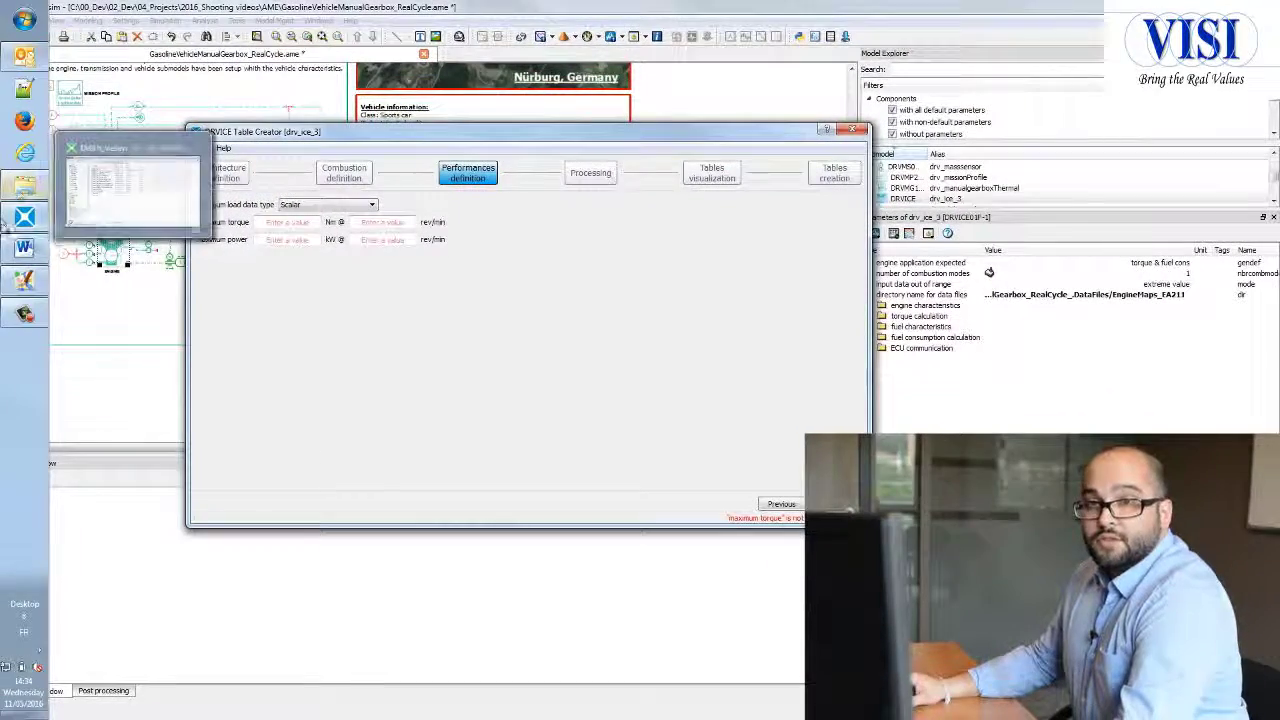
click(22, 188)
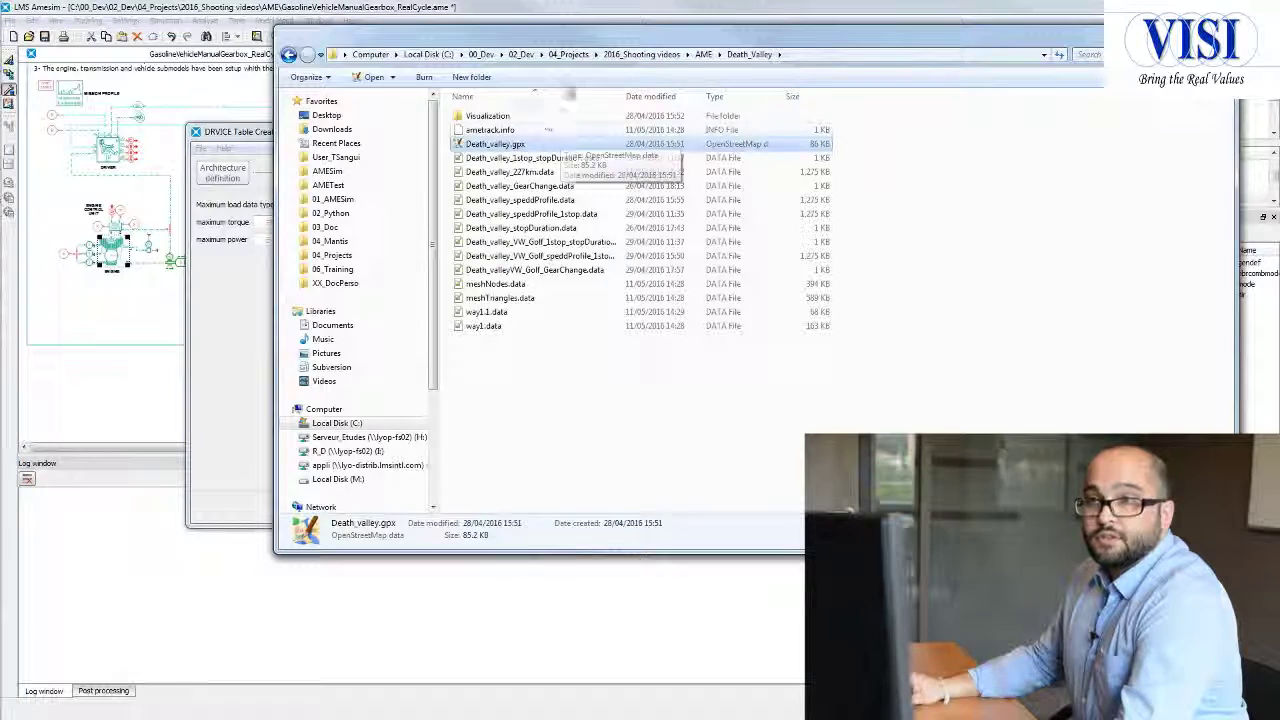
click(703, 54)
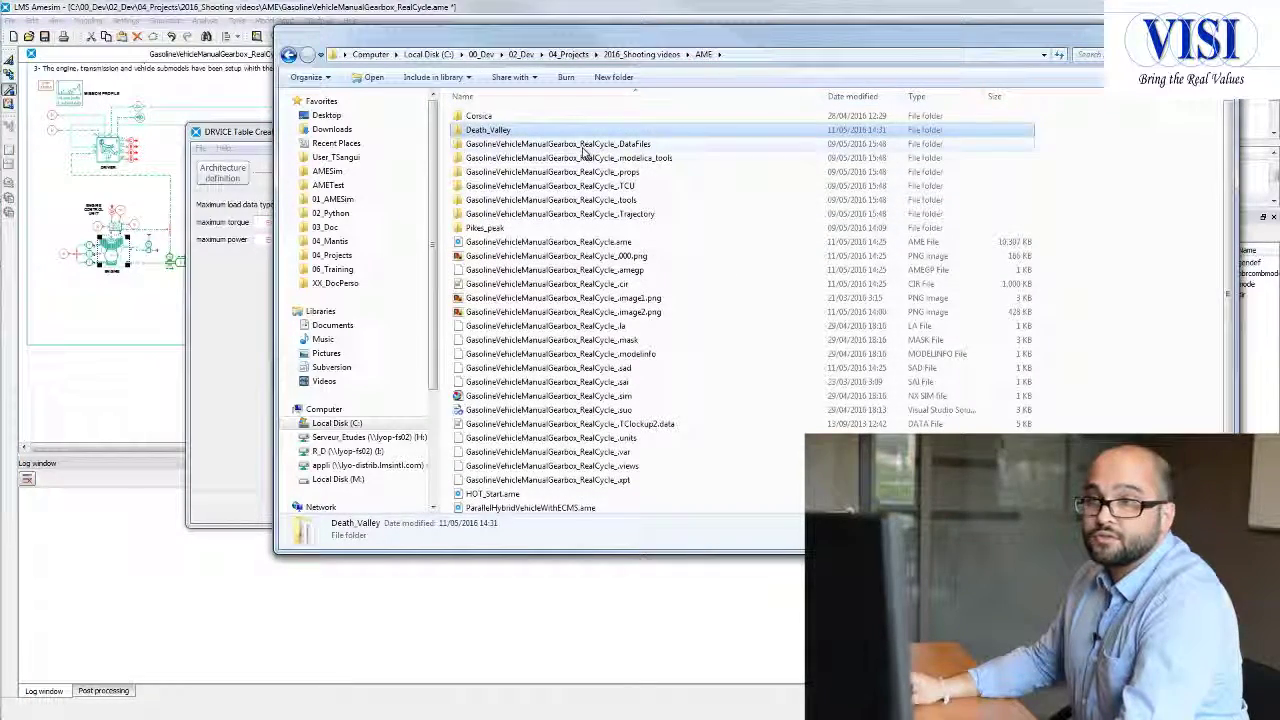
double_click(582, 146)
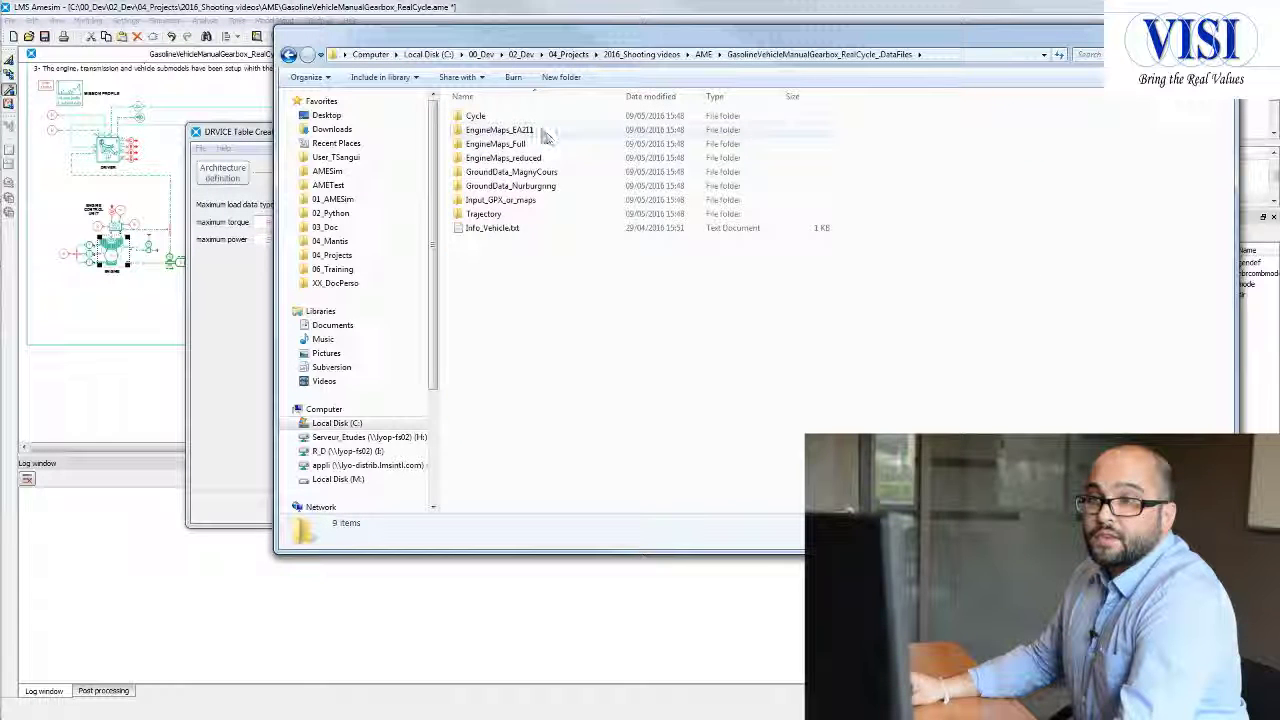
double_click(543, 132)
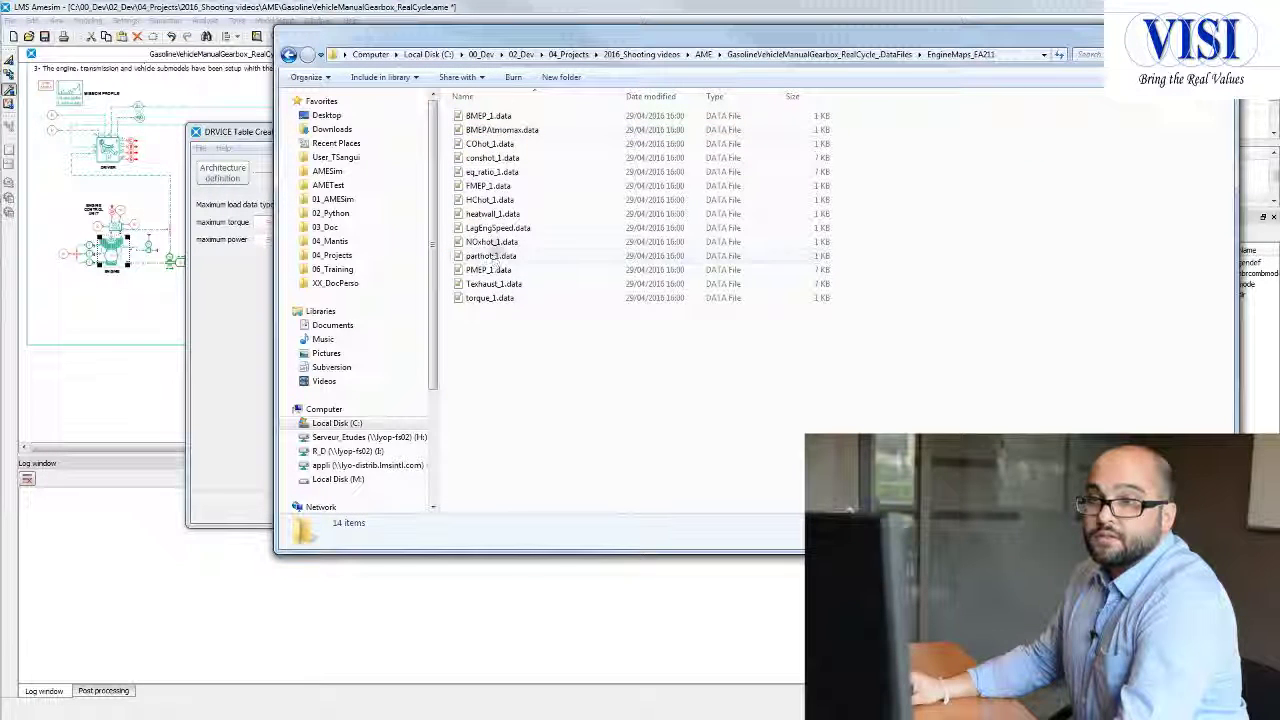
click(820, 54)
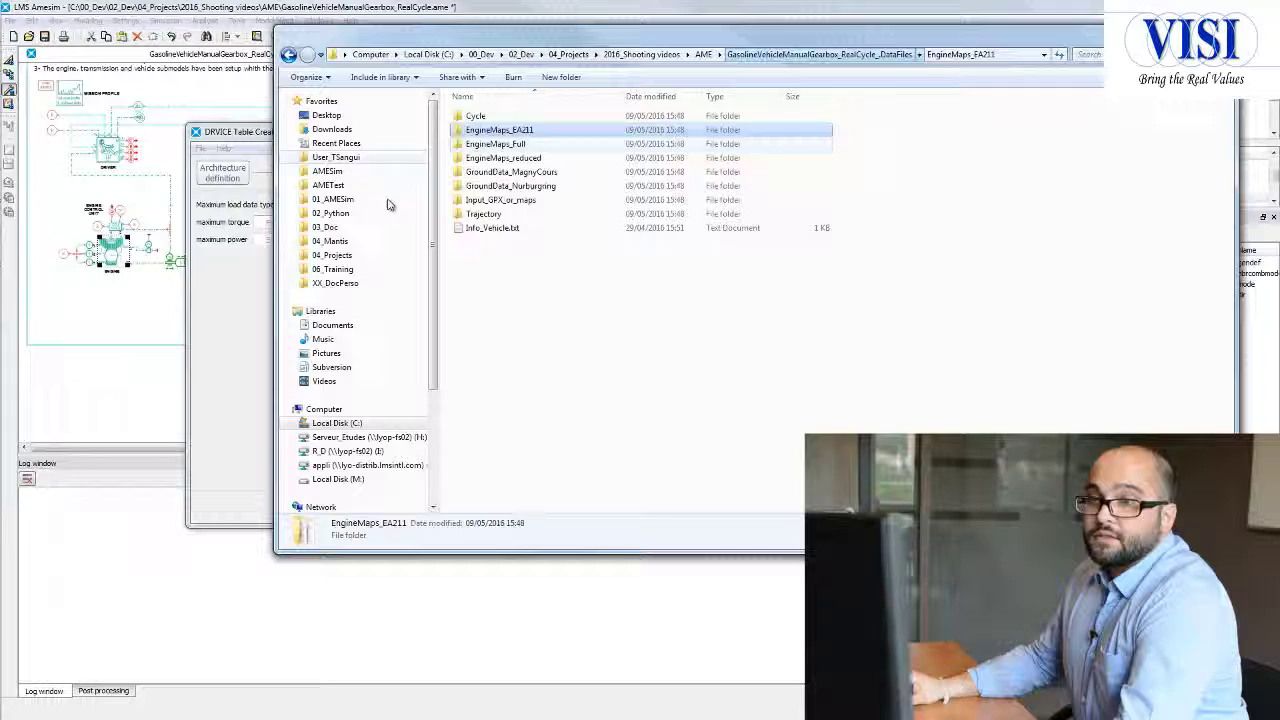
double_click(490, 228)
drag(535, 36, 1279, 62)
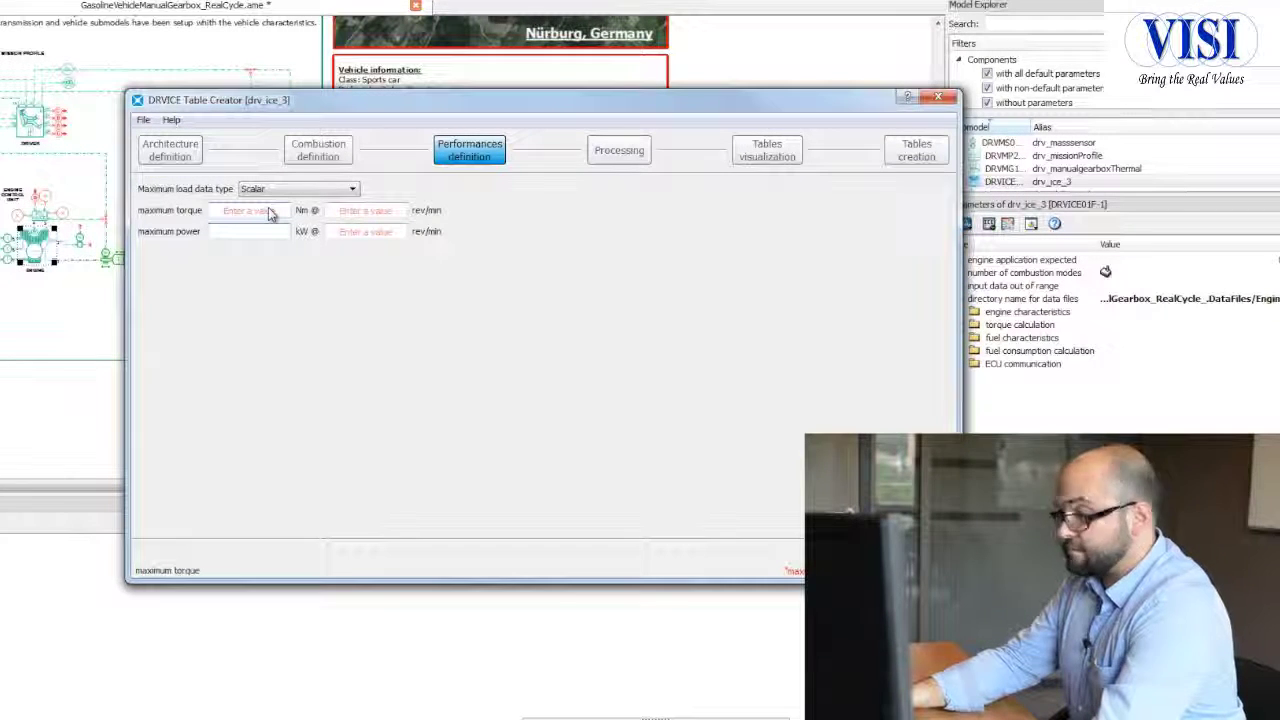
Step: Set the engine's maximum power to 110 kW at 5000 rev/min, taking the values from Info_Vehicle.txt
text(110)
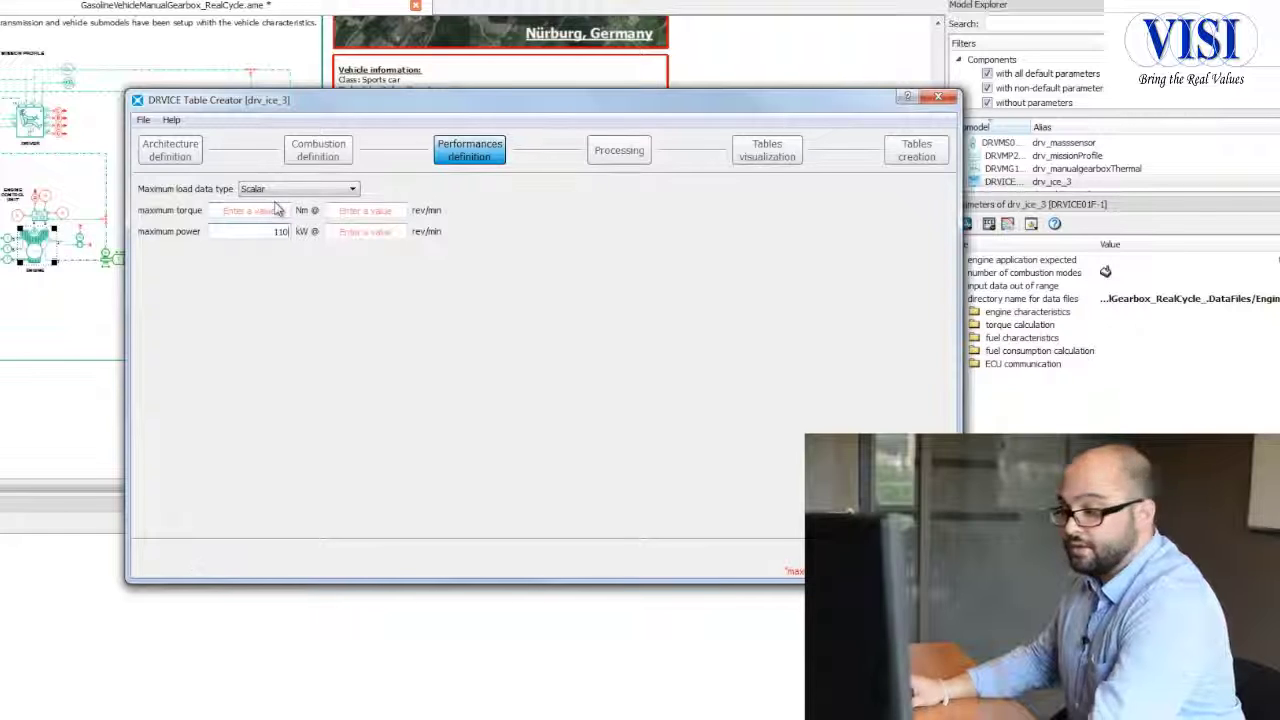
key(alt+Tab)
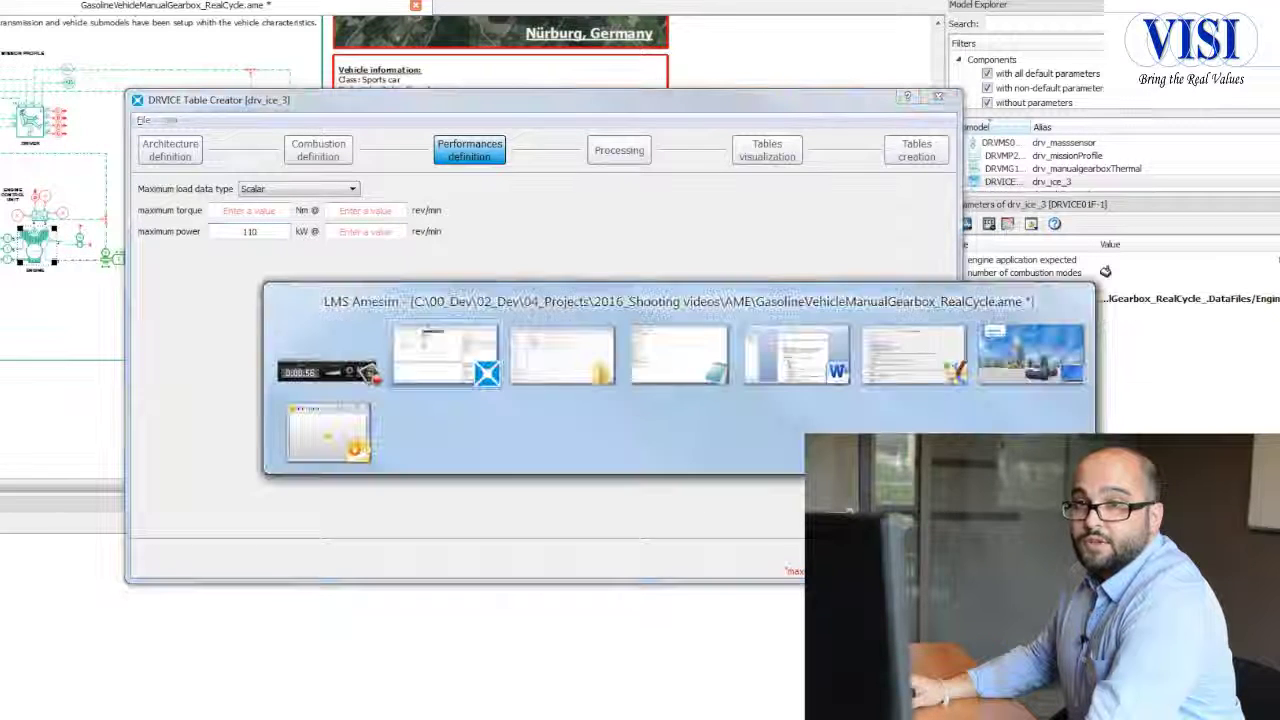
key(alt+Tab)
key(alt+Tab)
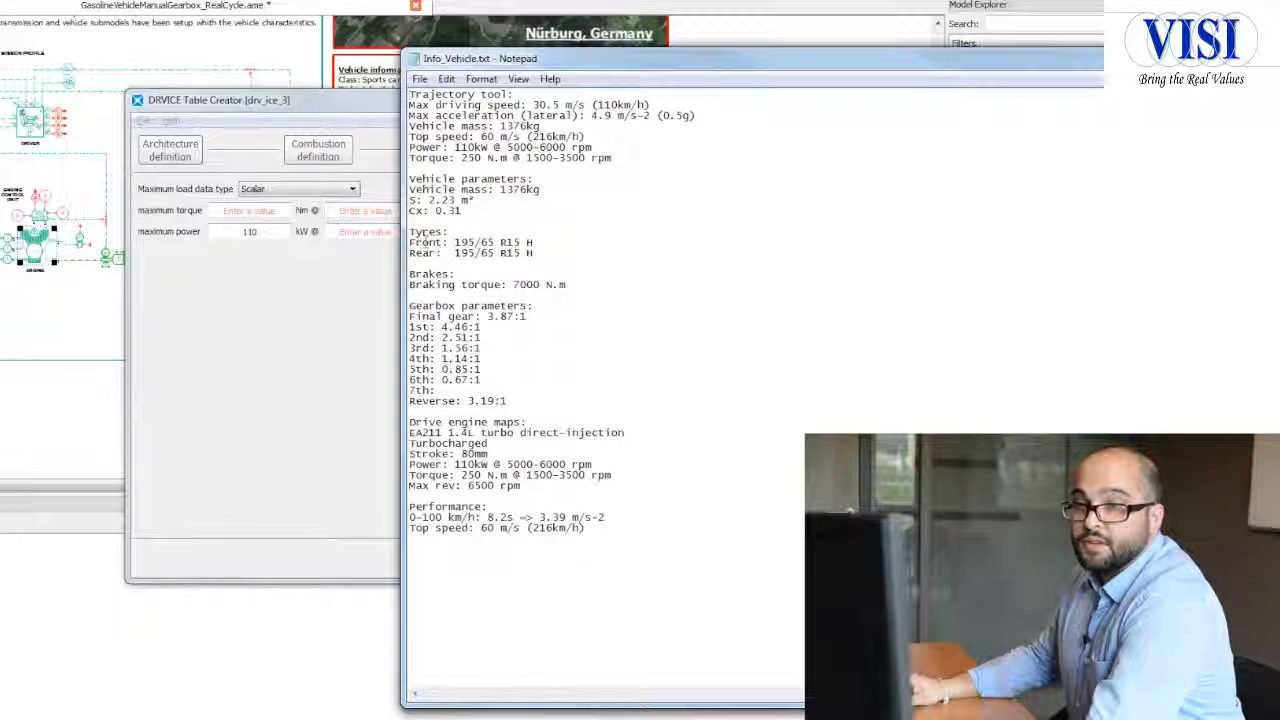
click(358, 231)
text(5000)
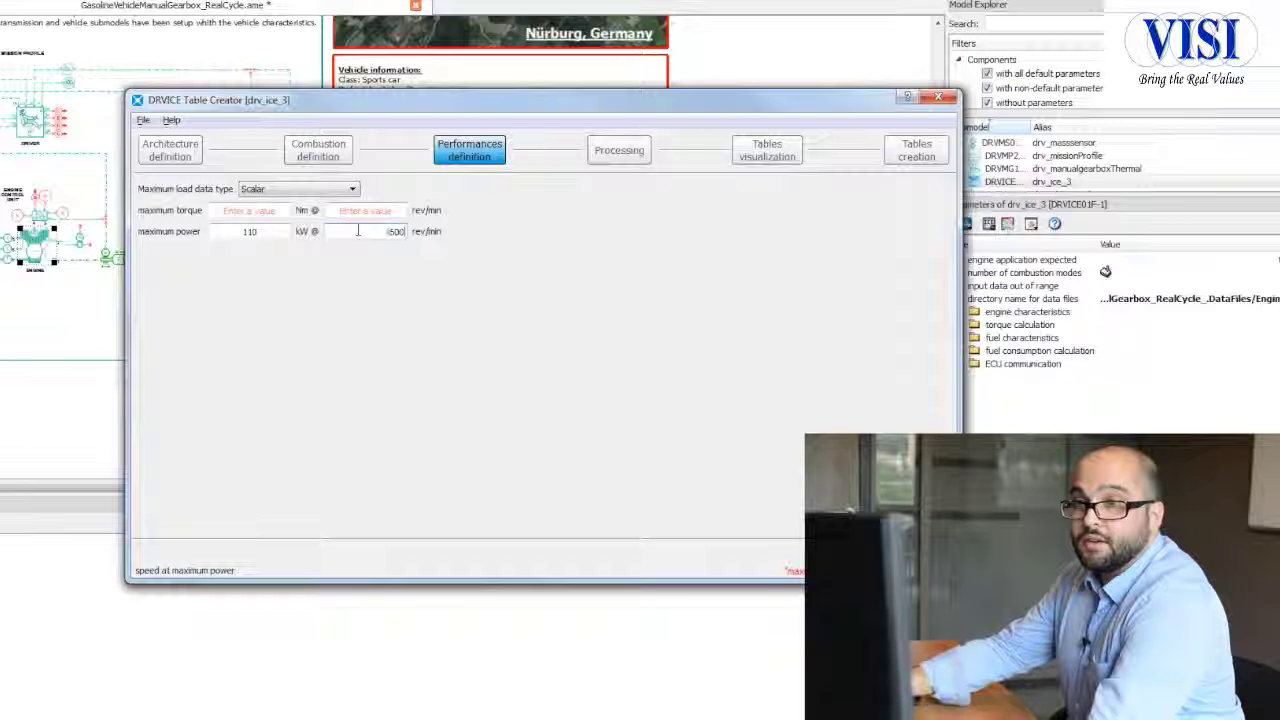
Step: Set the maximum torque to 250 Nm at 1500 rev/min from the vehicle notes and launch the engine table processing in g/kWh
key(alt+Tab)
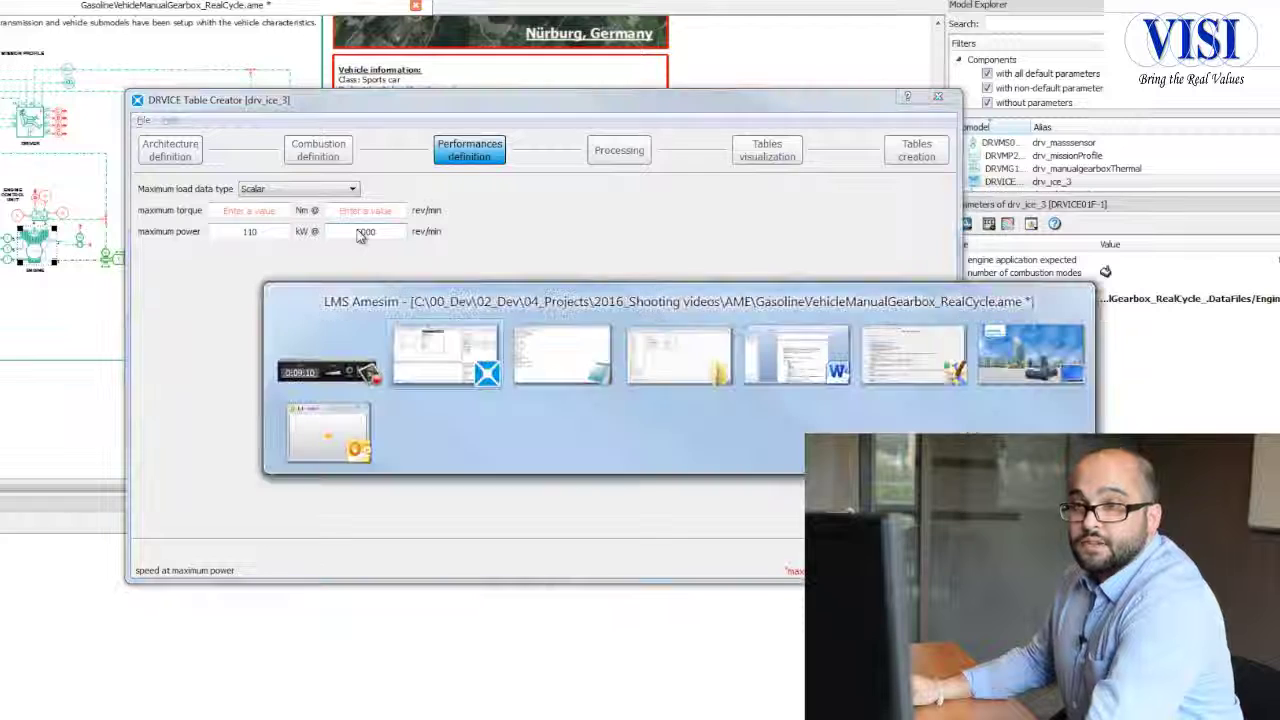
key(alt+Tab)
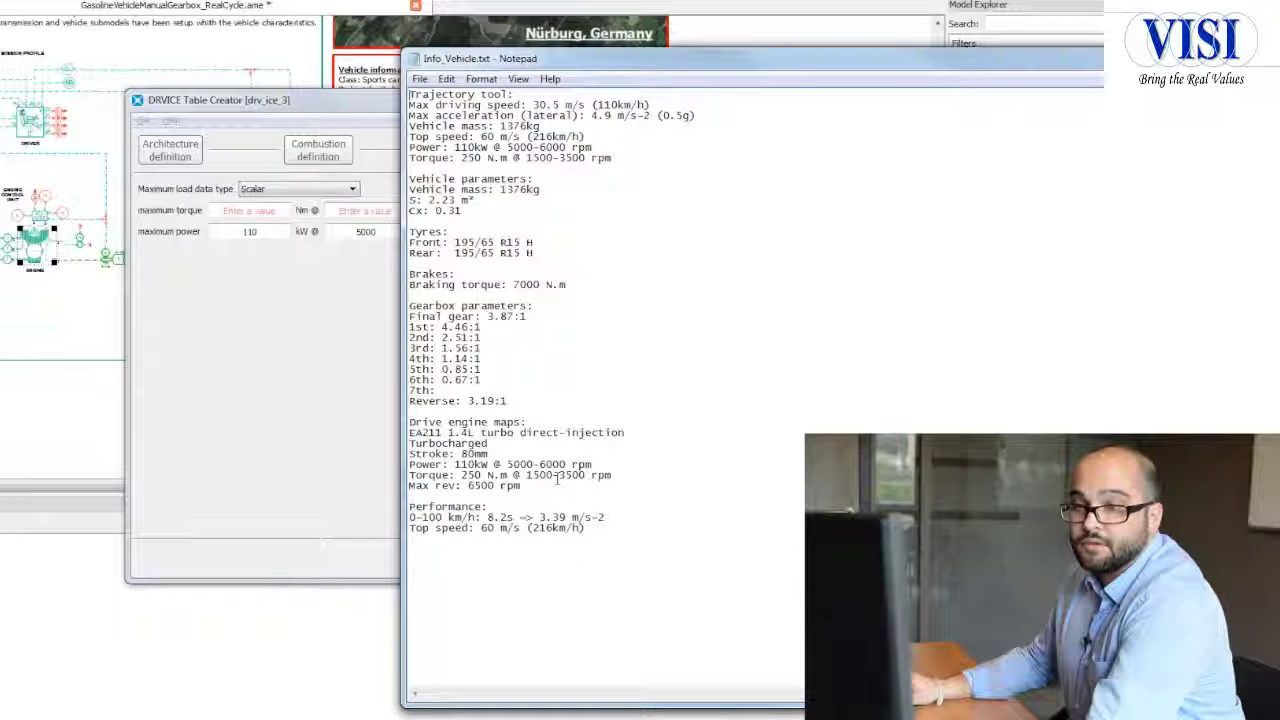
click(265, 210)
text(250)
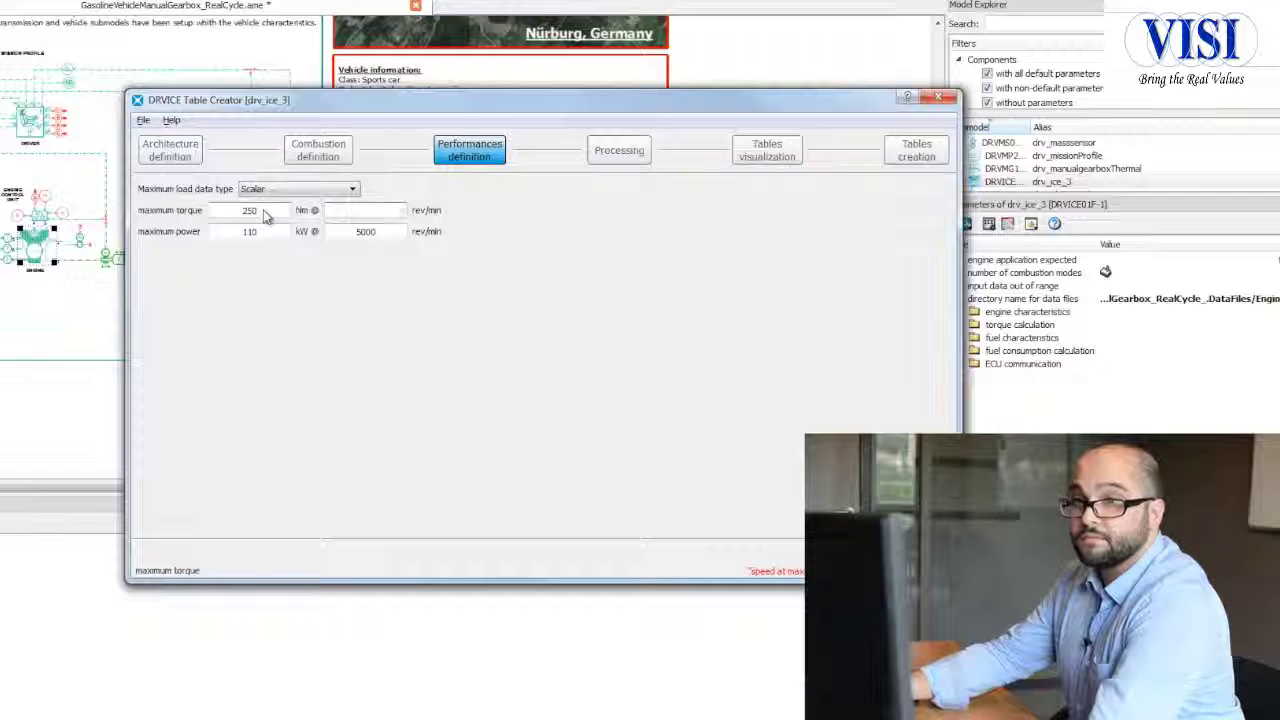
text(1500)
click(397, 316)
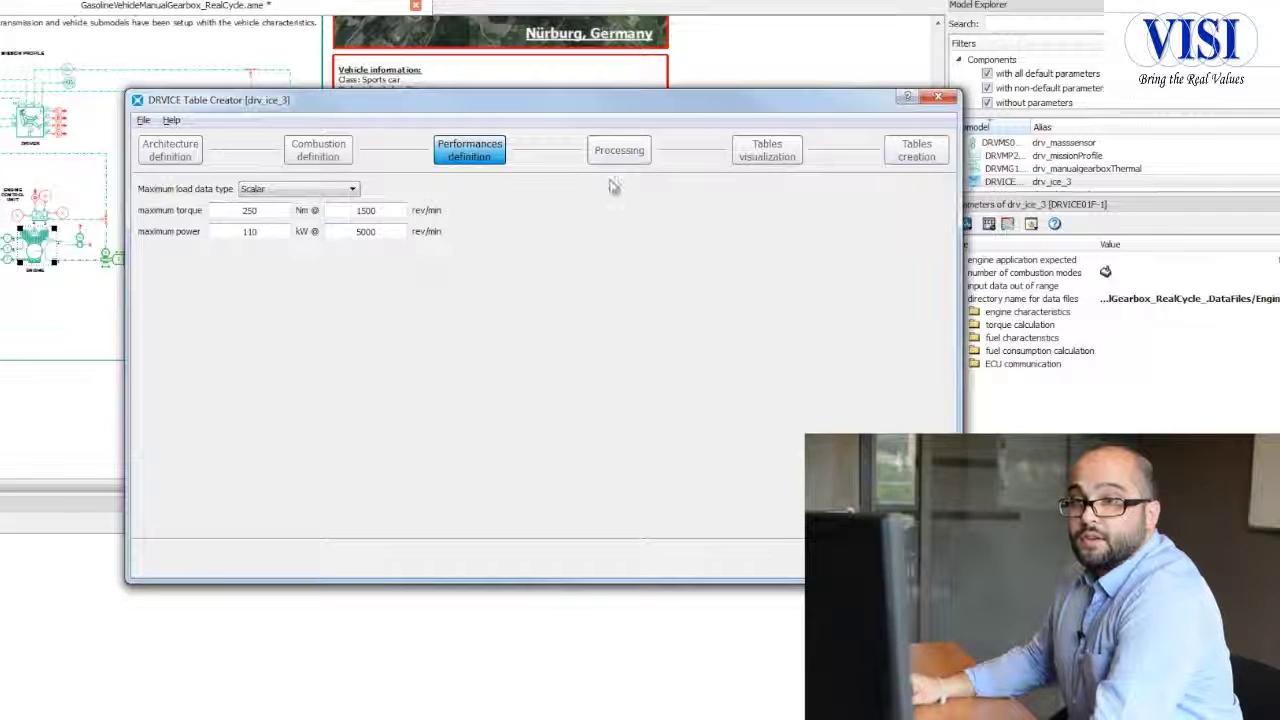
click(620, 155)
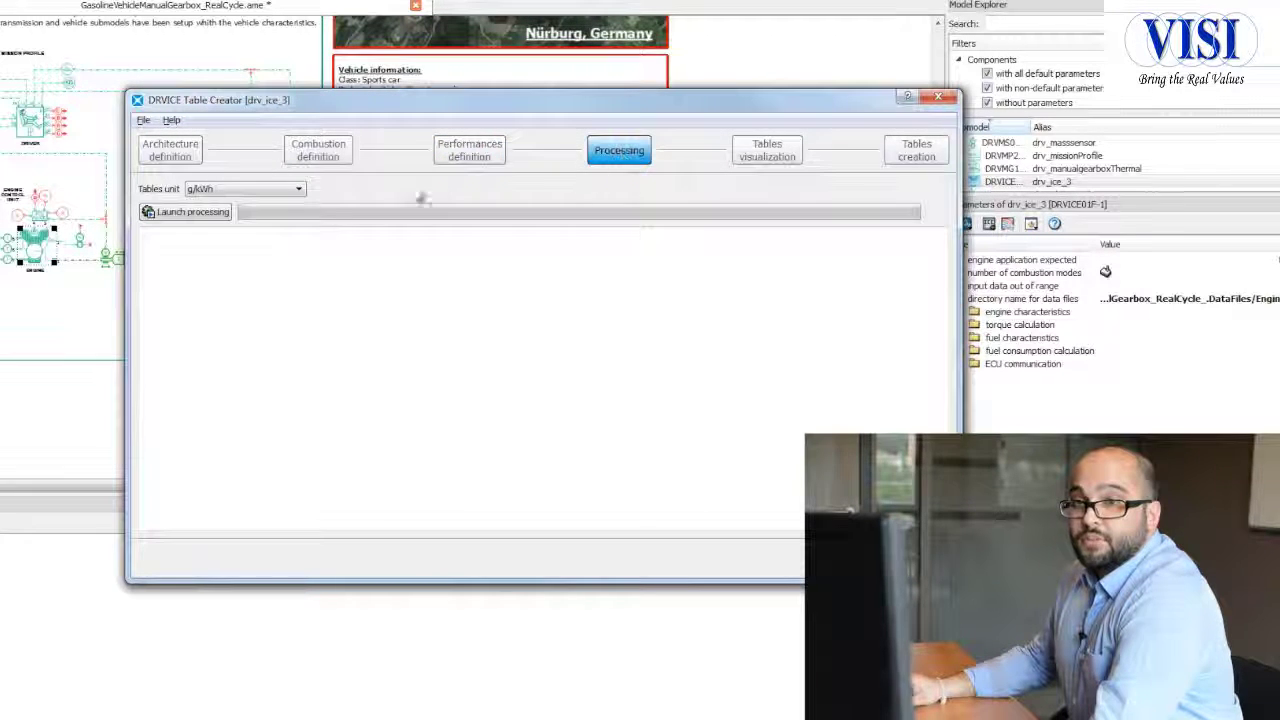
click(204, 218)
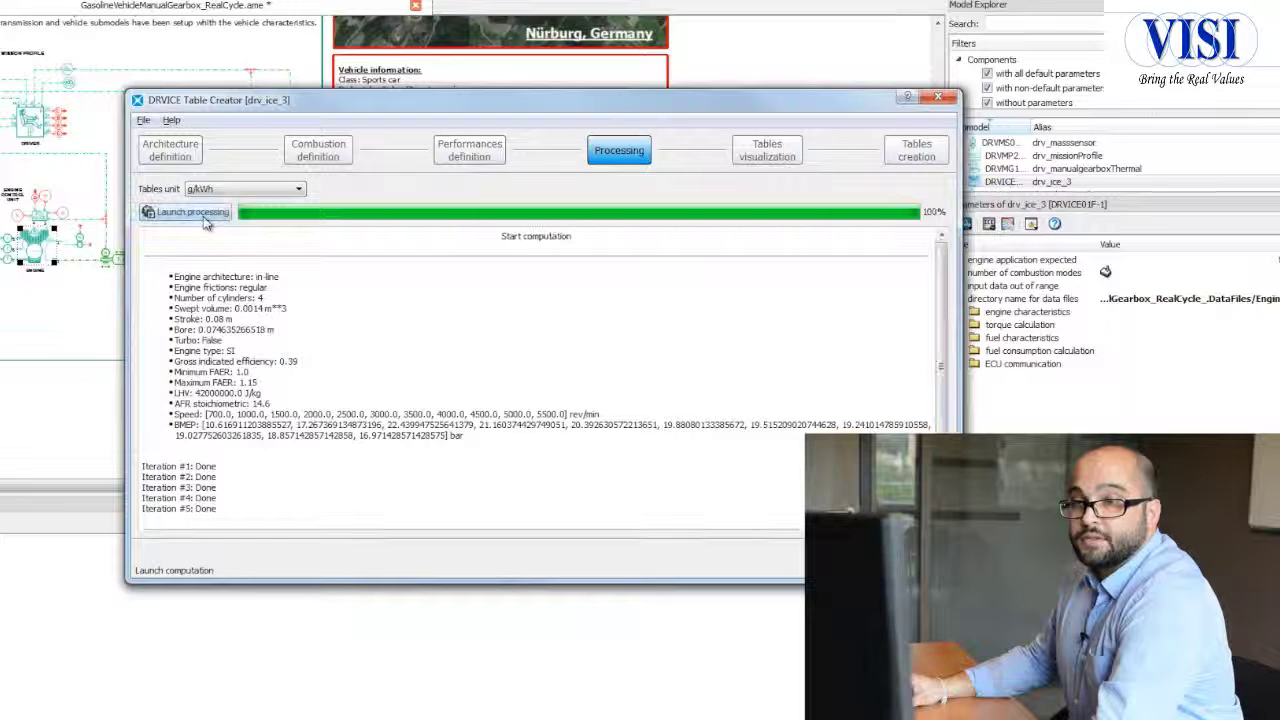
Step: View the computed engine tables as 3D plots, examining the torque map and the fuel consumption map
click(785, 150)
click(655, 190)
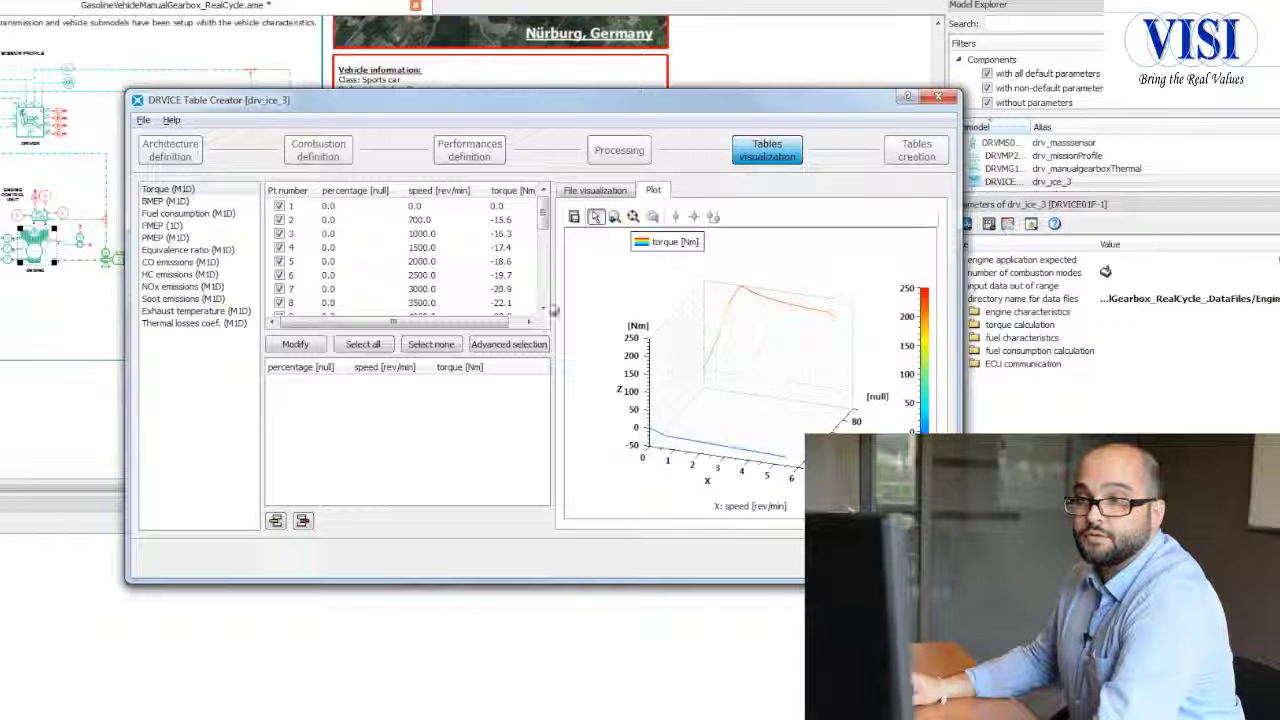
click(205, 213)
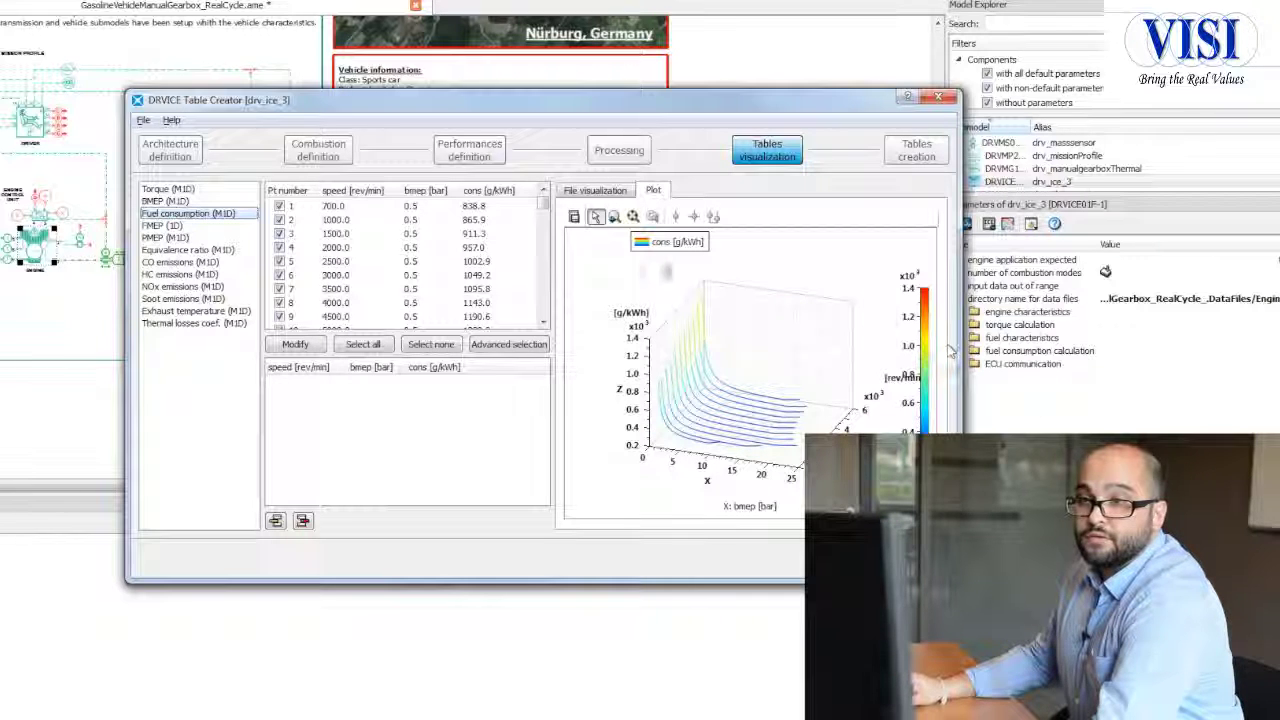
Step: Start generating all engine tables for combustion mode 1 and browse to the GasolineVehicleManualGearbox_RealCycle_.DataFiles folder as the save location
click(915, 158)
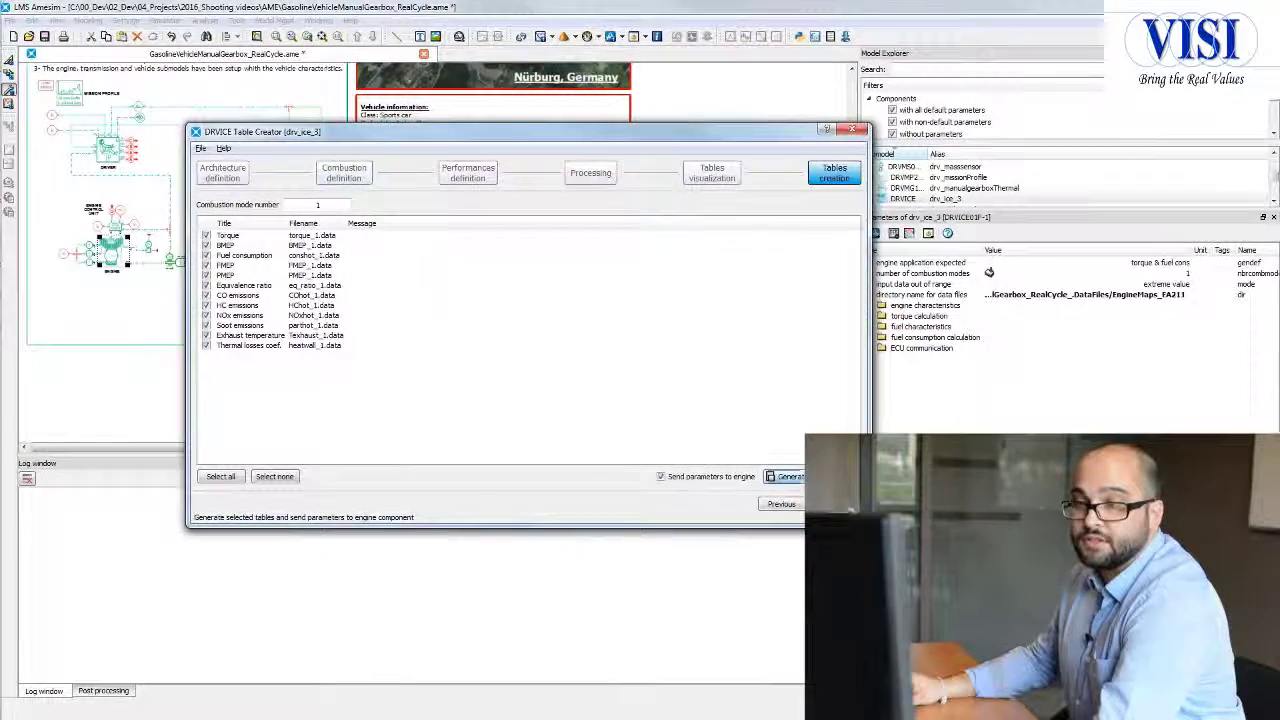
click(814, 492)
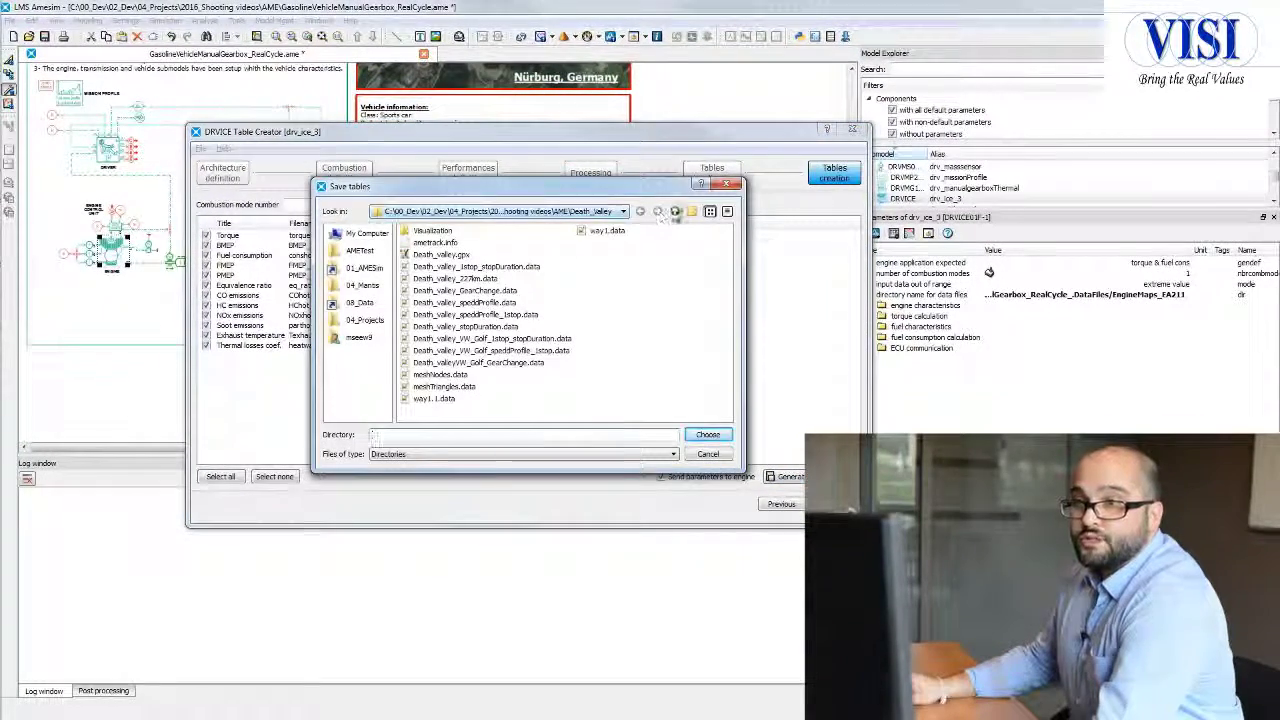
click(675, 211)
double_click(470, 258)
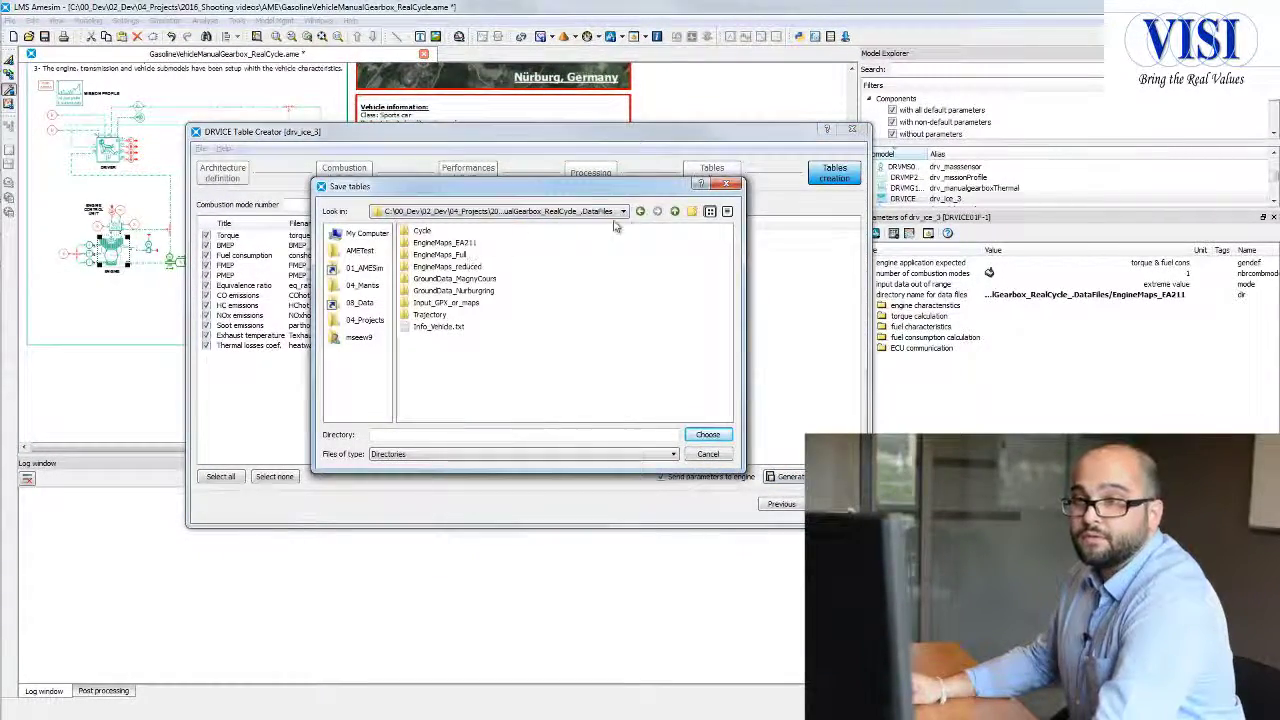
Step: Create a folder named NewEngine in the DataFiles folder and open it
click(692, 212)
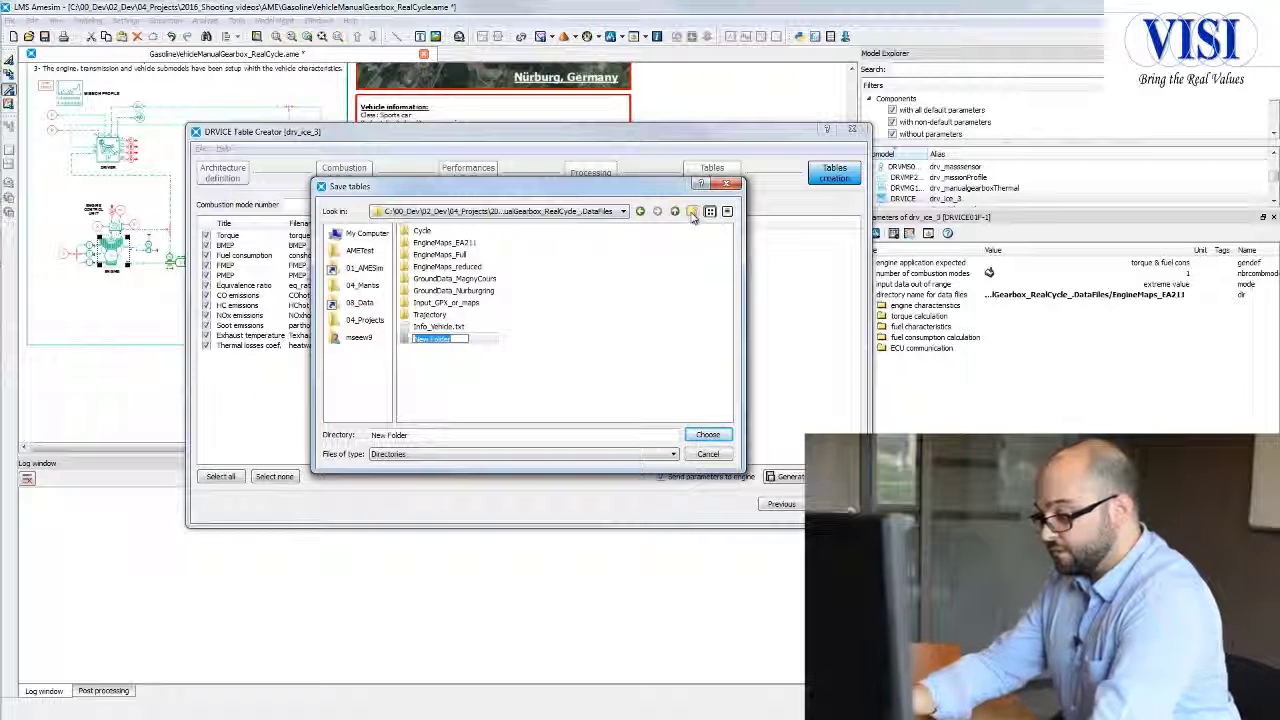
text(NewEngin)
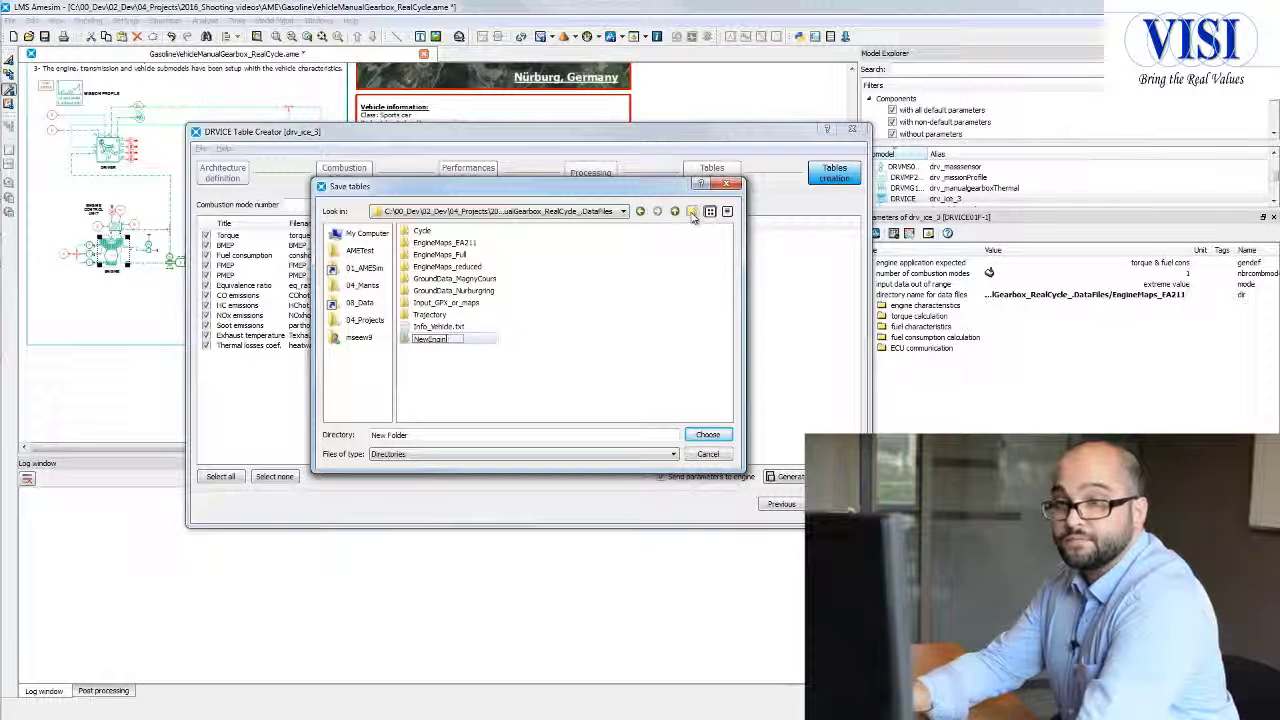
text(e)
key(Return)
key(Return)
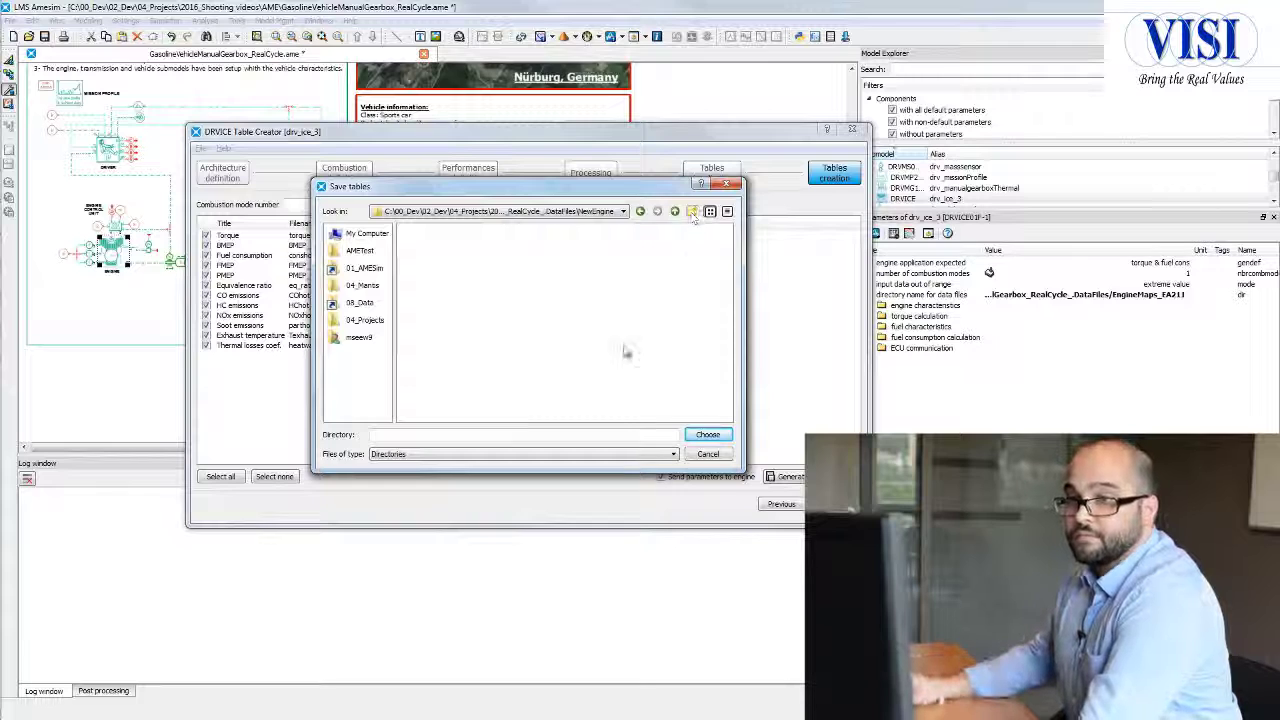
Step: Save the generated tables in the NewEngine folder, sending the parameters to the engine component, and close the table creator
click(707, 434)
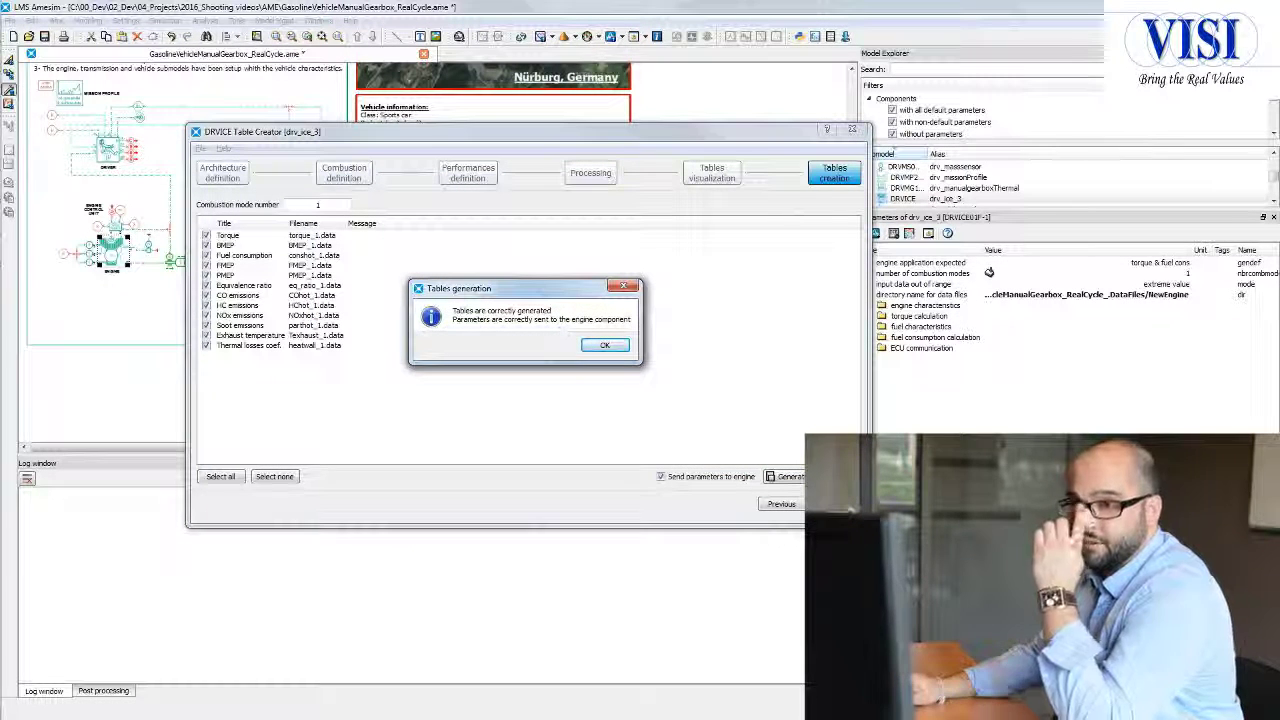
click(606, 346)
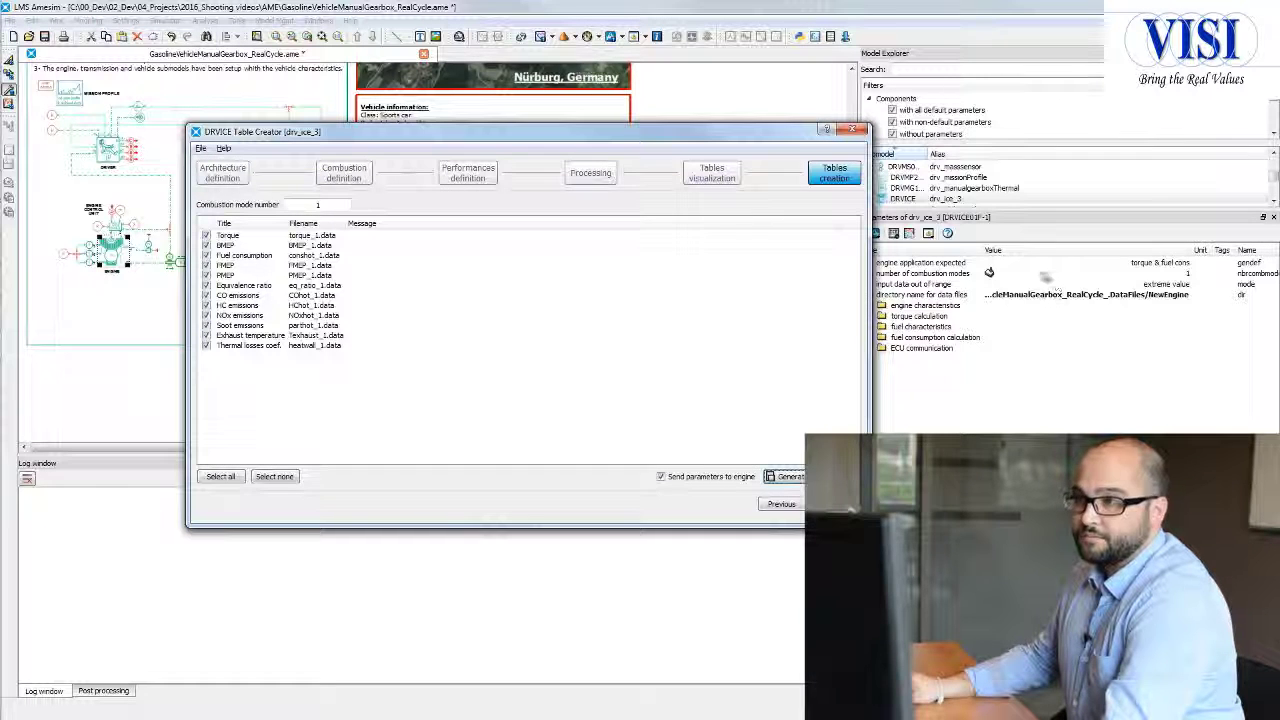
click(851, 130)
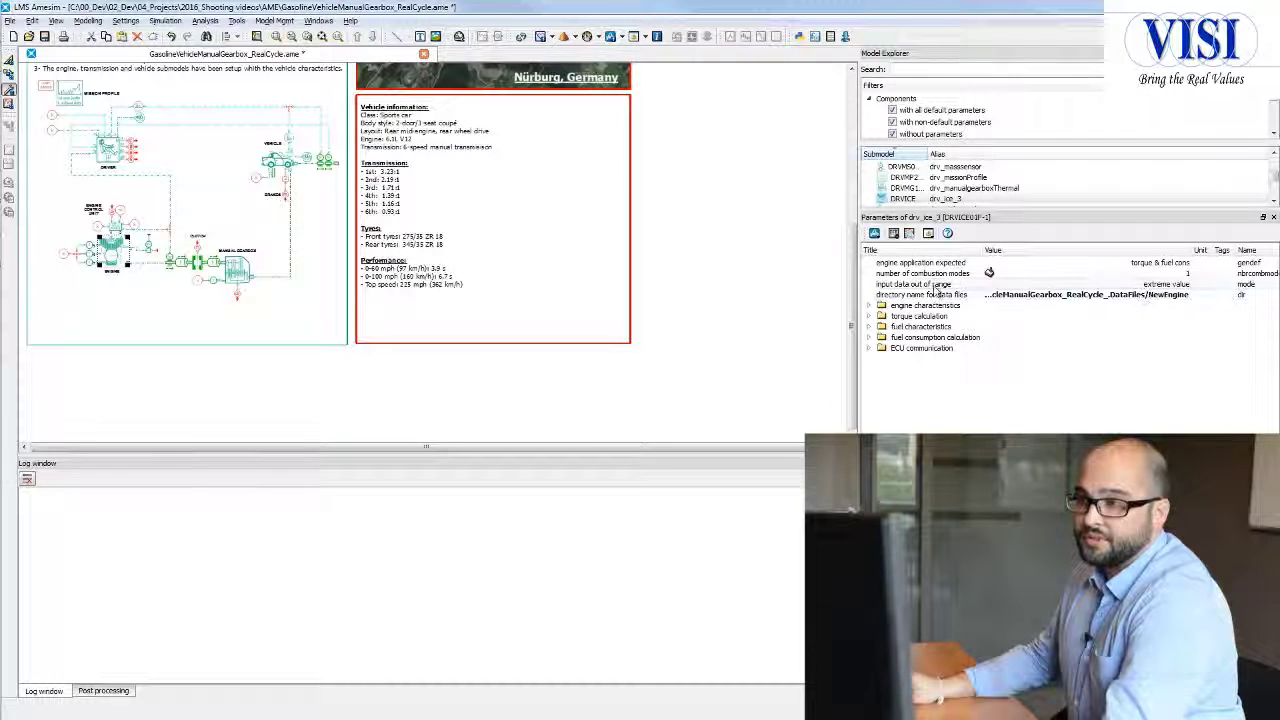